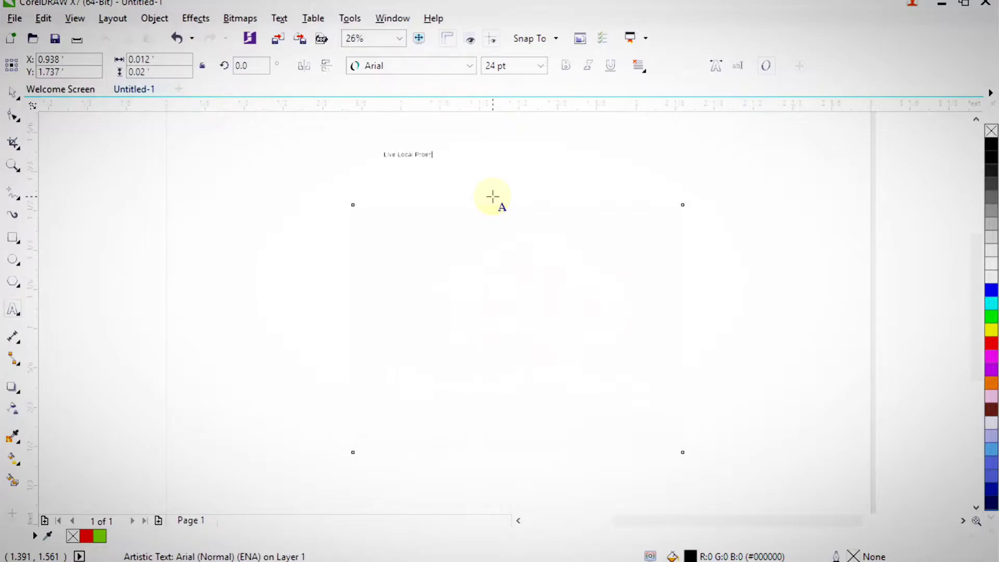
- Enlarge the artistic text to about 121.72 pt, about 1.116 ft wide, and centre it near the upper edge of the page
left_click(11, 96)
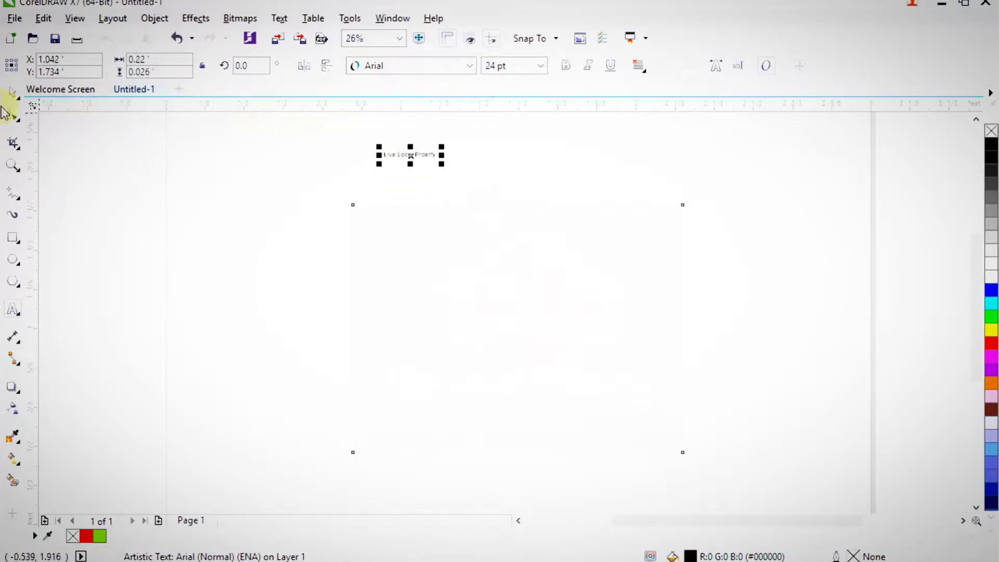
left_click_drag(444, 165, 547, 264)
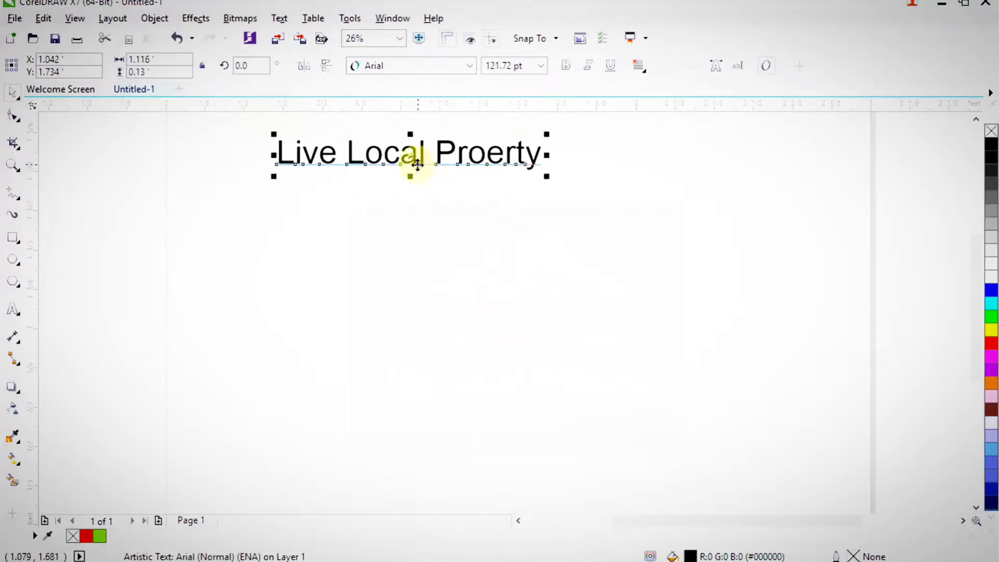
left_click_drag(401, 159, 509, 161)
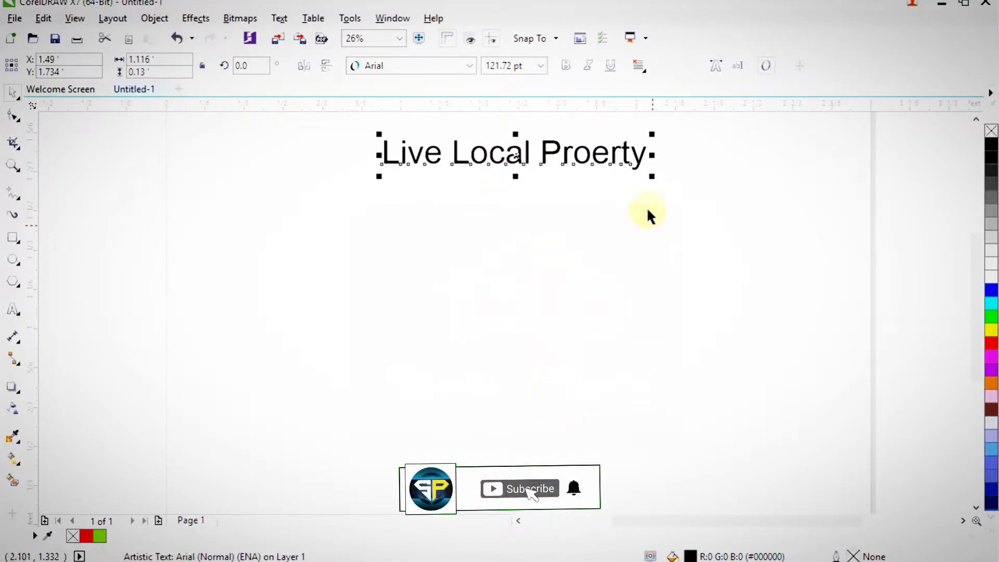
- Correct the spelling of the heading to "Live Local Property" and deselect it
double_click(593, 156)
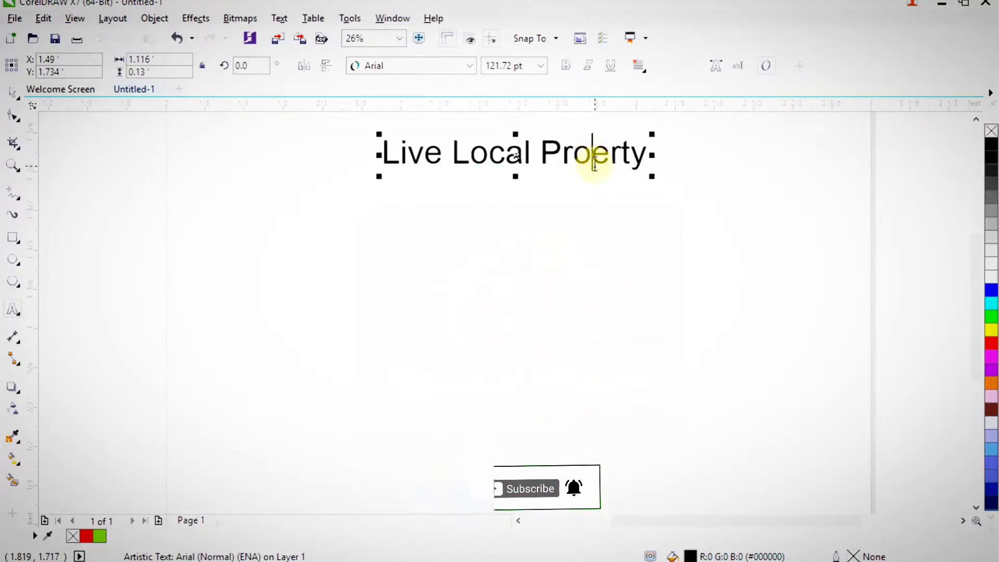
type("p")
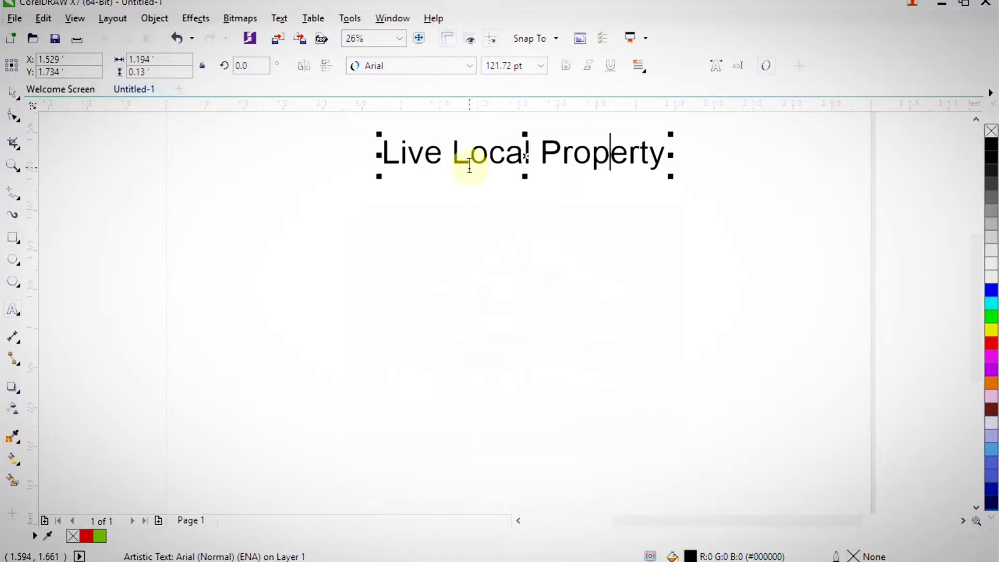
left_click(13, 92)
left_click(471, 211)
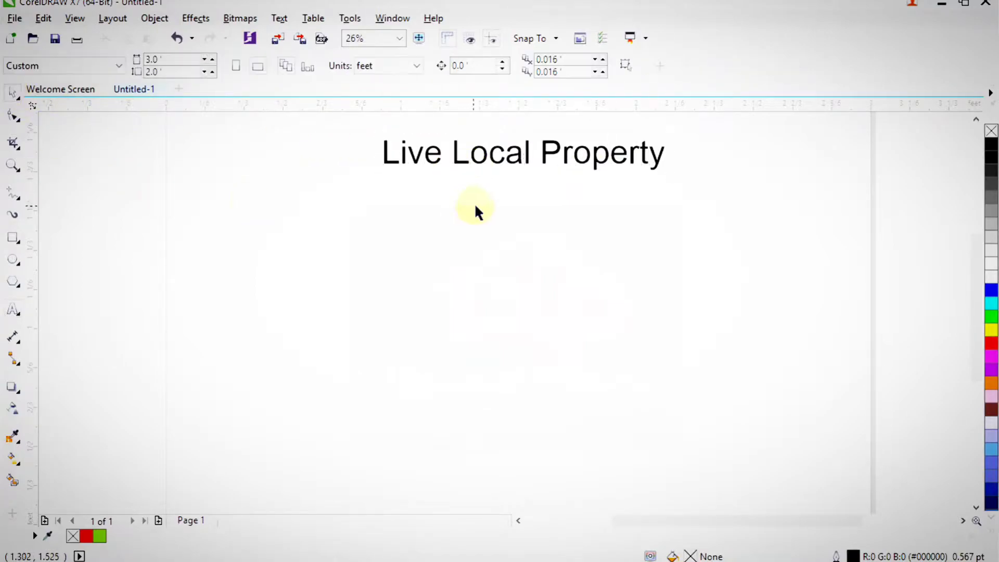
- Draw a closed L-shaped outline about 0.261 ft wide and 0.354 ft high below the heading with the Polyline tool
key("z")
right_click(470, 209)
left_click_drag(430, 218, 573, 299)
left_click_drag(288, 133, 624, 405)
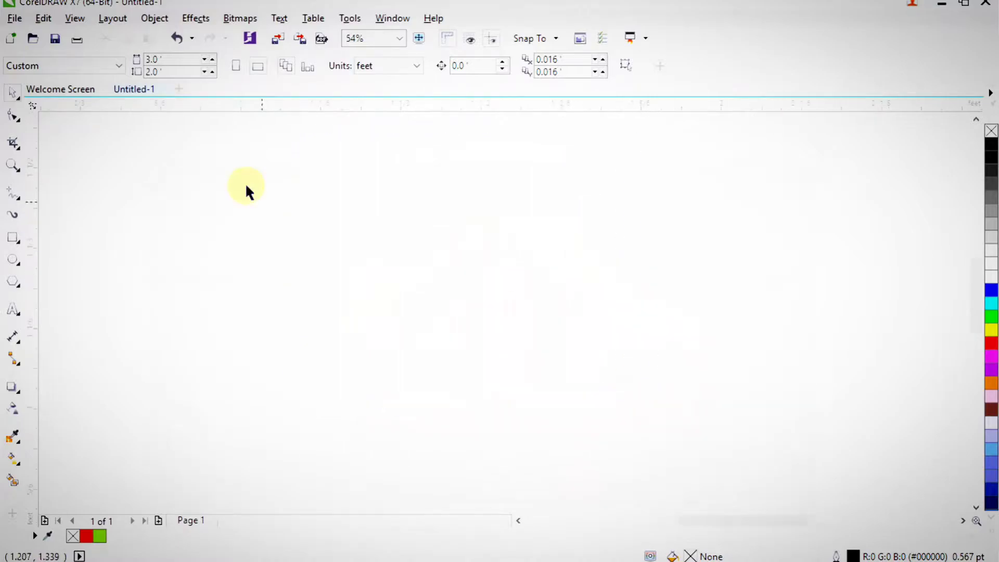
left_click(20, 205)
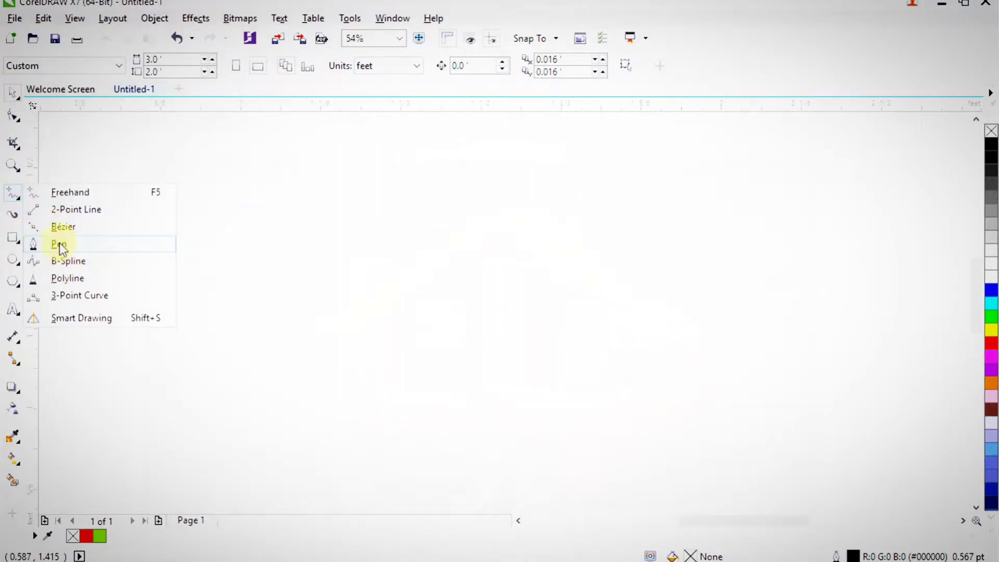
left_click(72, 278)
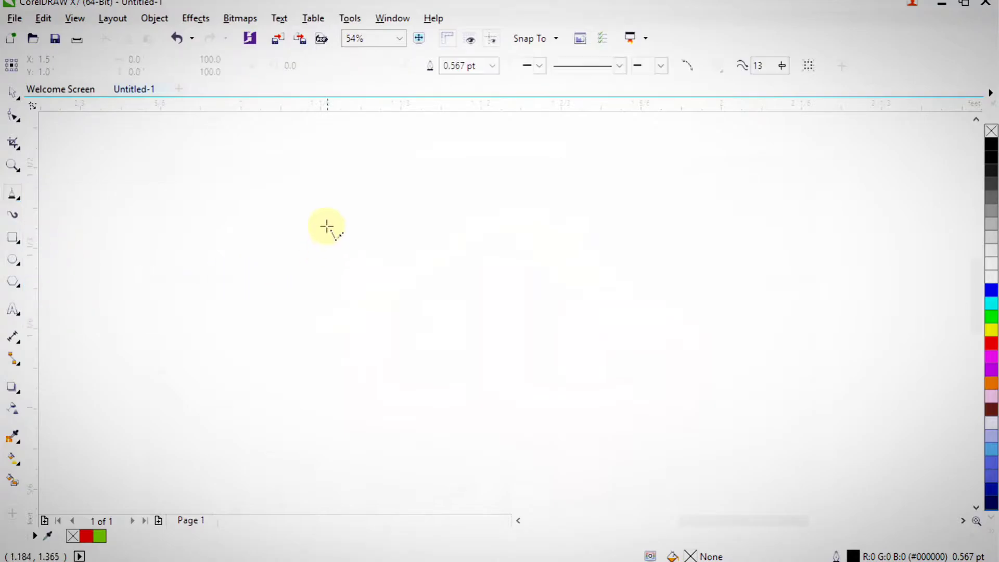
scroll(323, 238, "up", 1)
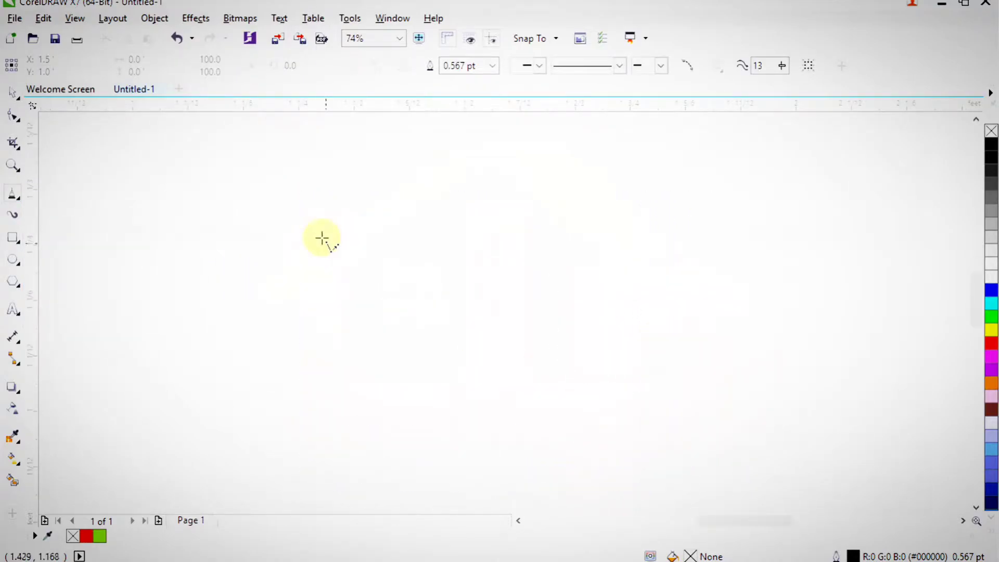
left_click(283, 209)
left_click(346, 210)
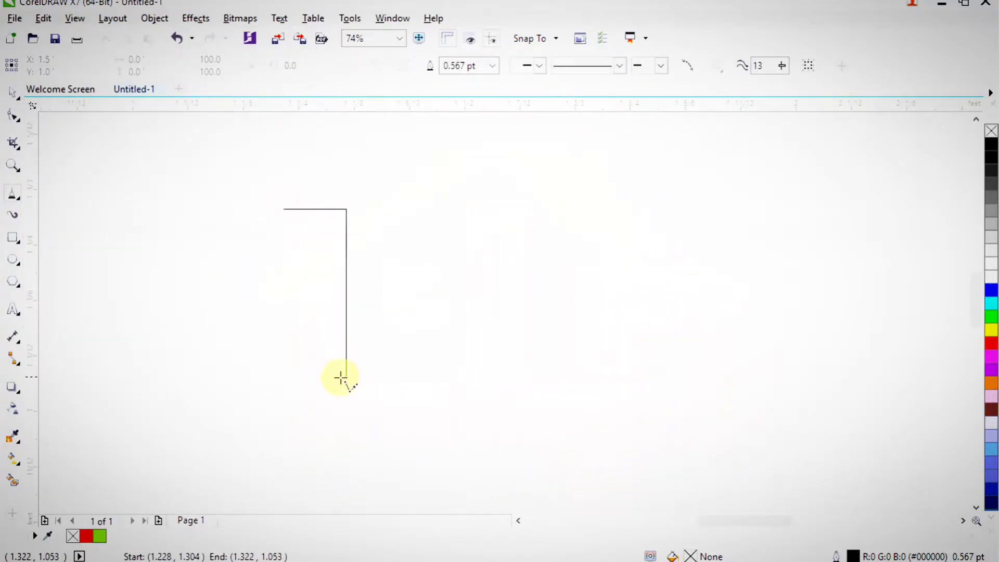
left_click(341, 384)
left_click(450, 384)
left_click(449, 444)
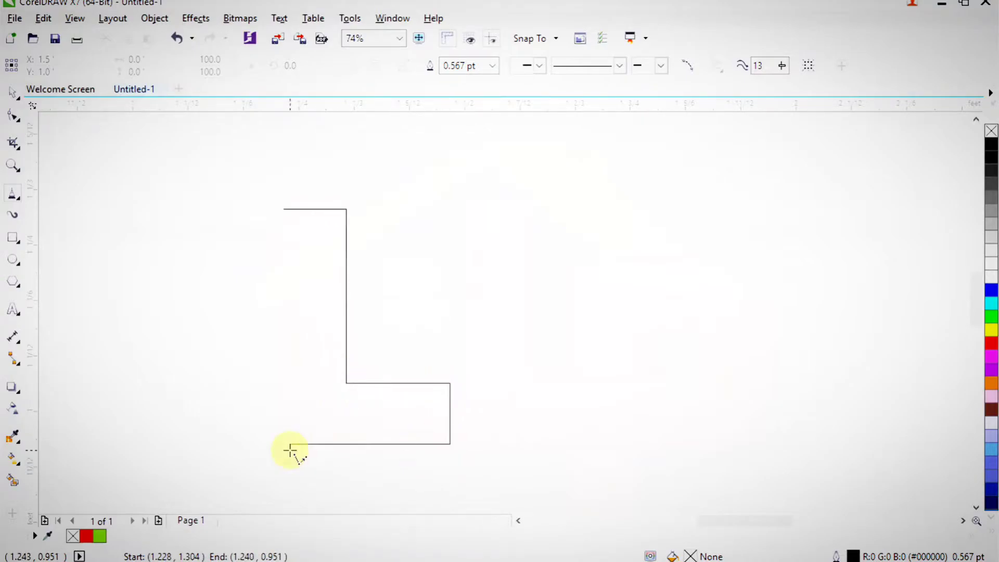
left_click(277, 444)
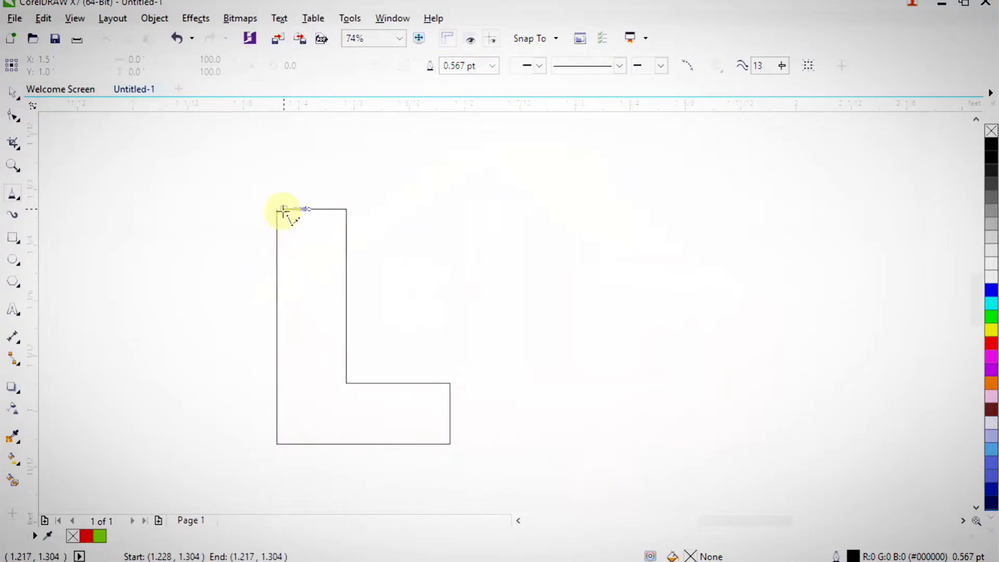
left_click(285, 209)
- Begin a second outline beside the L with a level-matched L stem, a longer foot and a short upward return
scroll(305, 225, "down", 3)
left_click_drag(304, 225, 463, 349)
left_click_drag(233, 156, 651, 403)
left_click(456, 142)
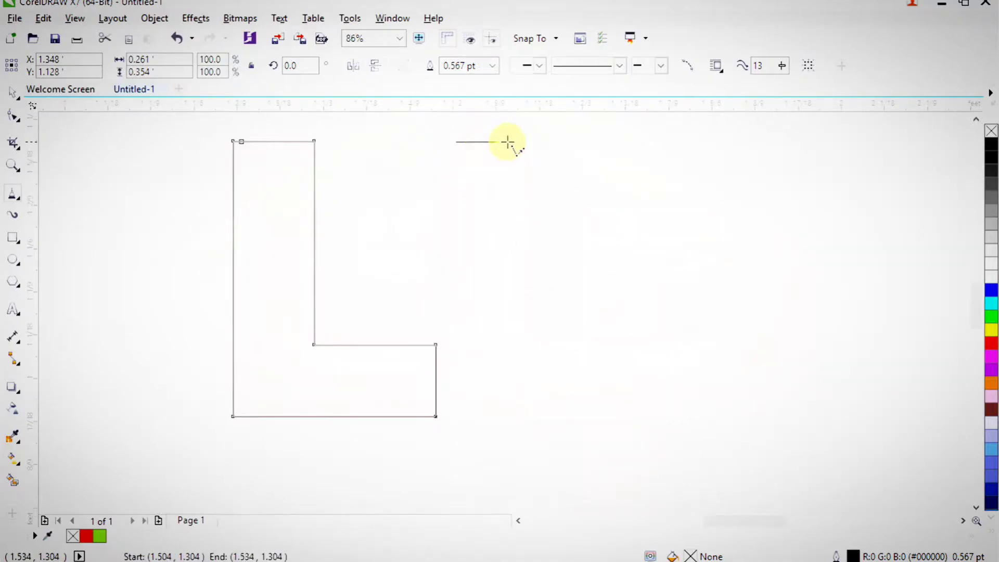
left_click(526, 141)
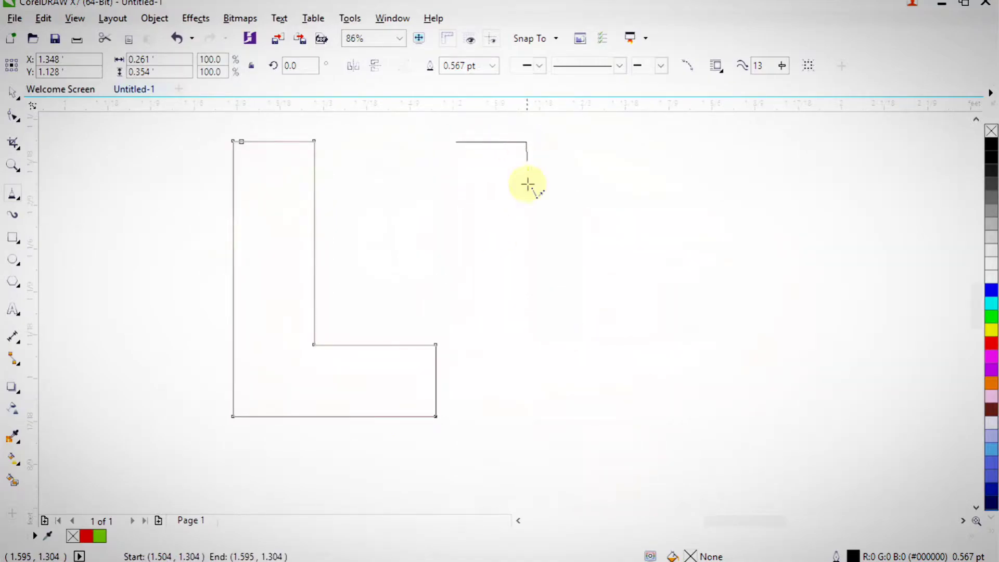
left_click(528, 346)
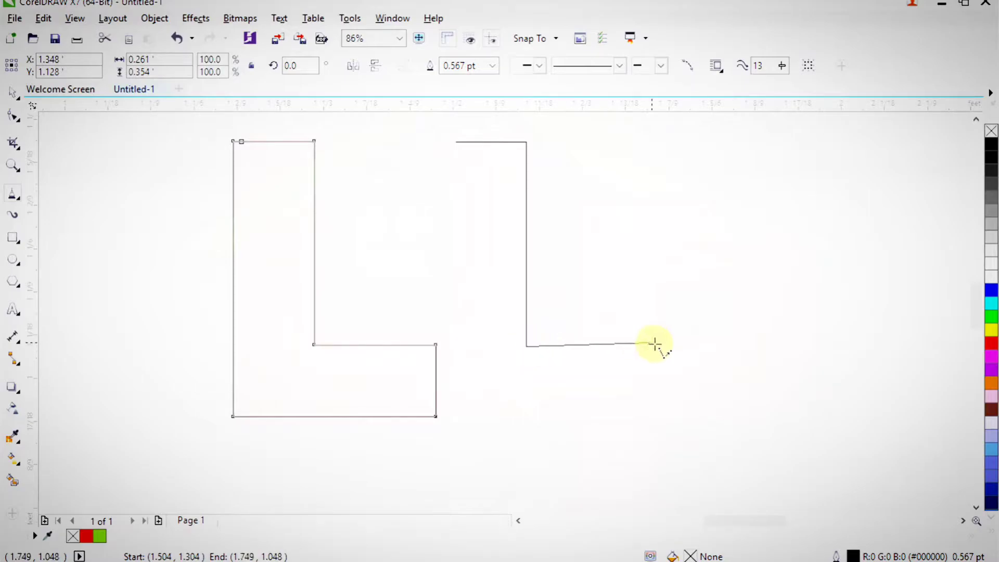
left_click(740, 345)
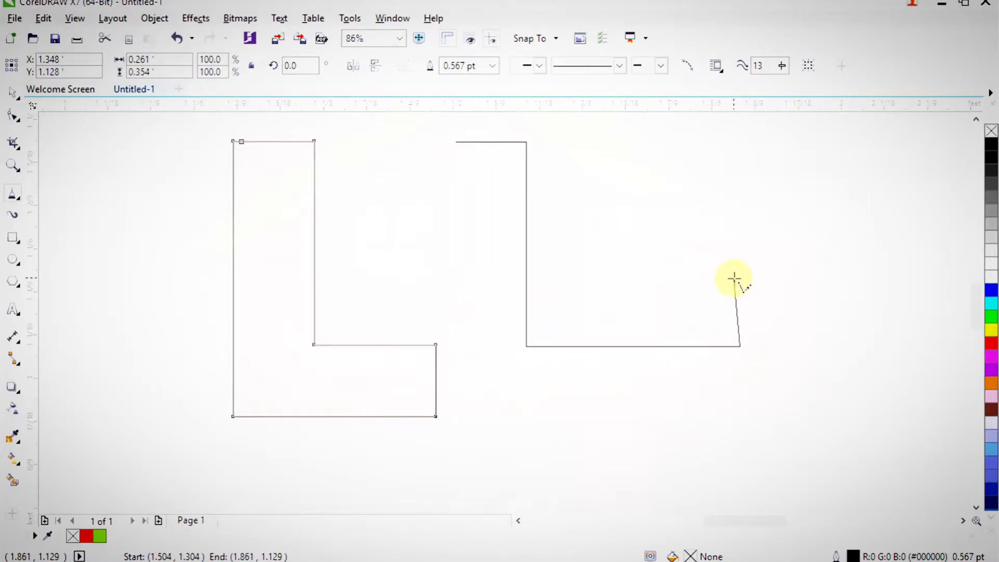
left_click(739, 281)
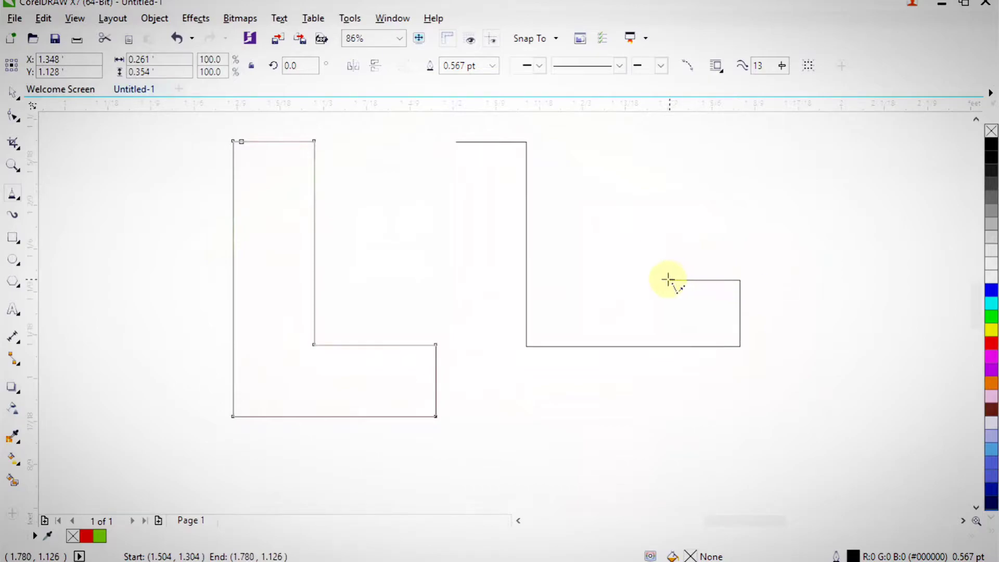
- Continue the outline into a descending P stem with a pointed bowl and close it, about 0.469 ft wide and 0.478 ft high
scroll(649, 280, "down", 3)
left_click_drag(591, 226, 736, 456)
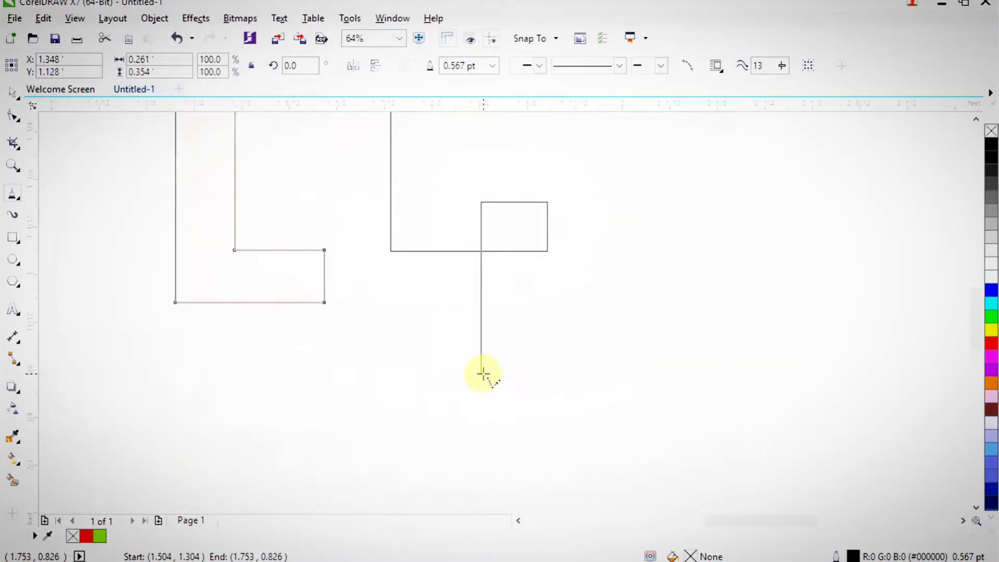
left_click(482, 374)
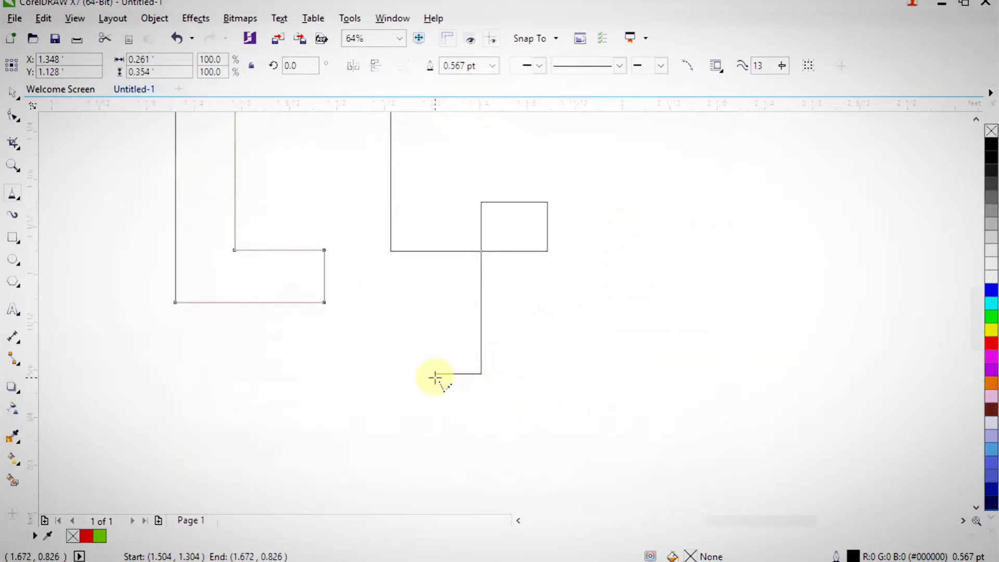
left_click(434, 373)
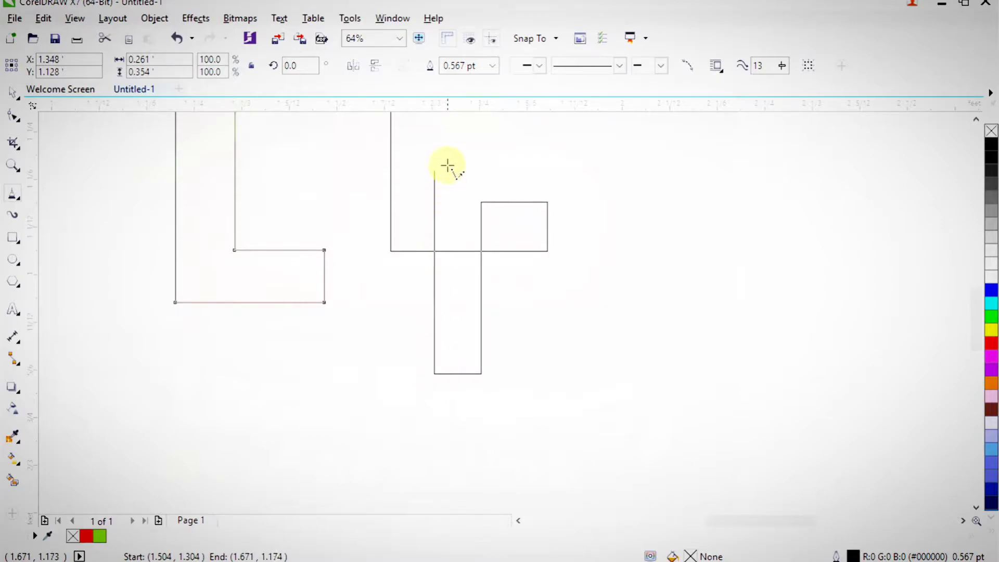
left_click(446, 147)
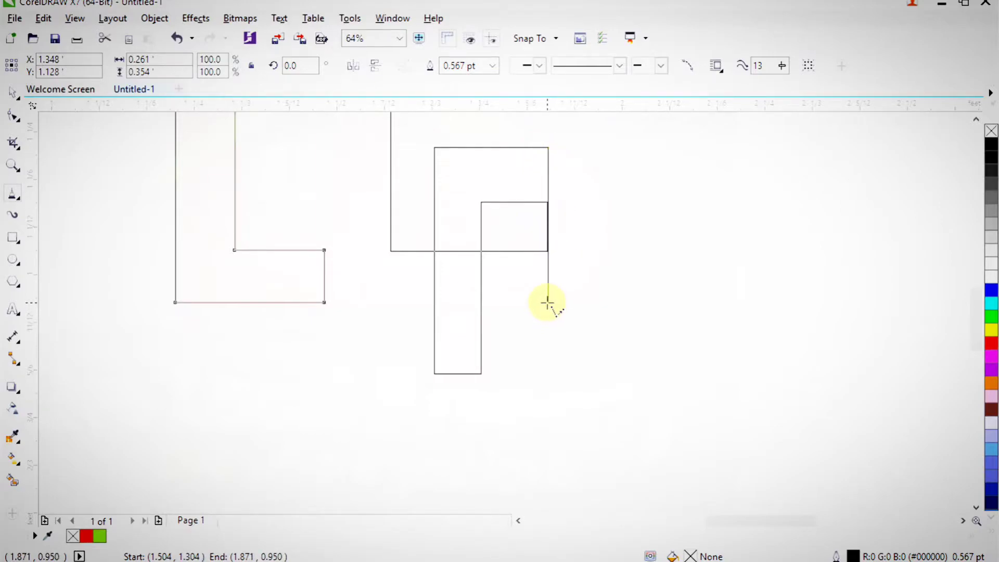
left_click(604, 227)
left_click(542, 305)
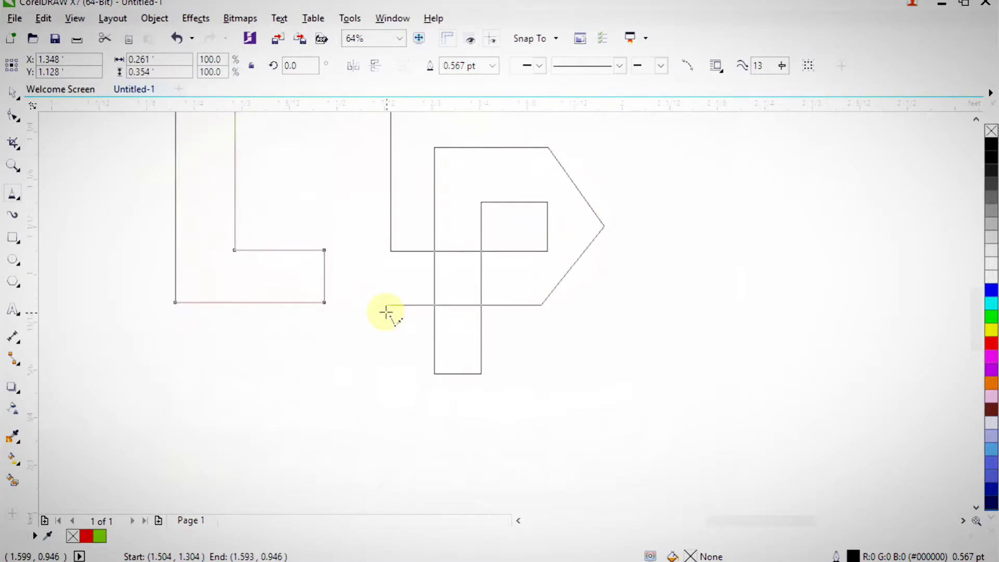
left_click(338, 305)
scroll(339, 305, "down", 3)
scroll(383, 335, "up", 2)
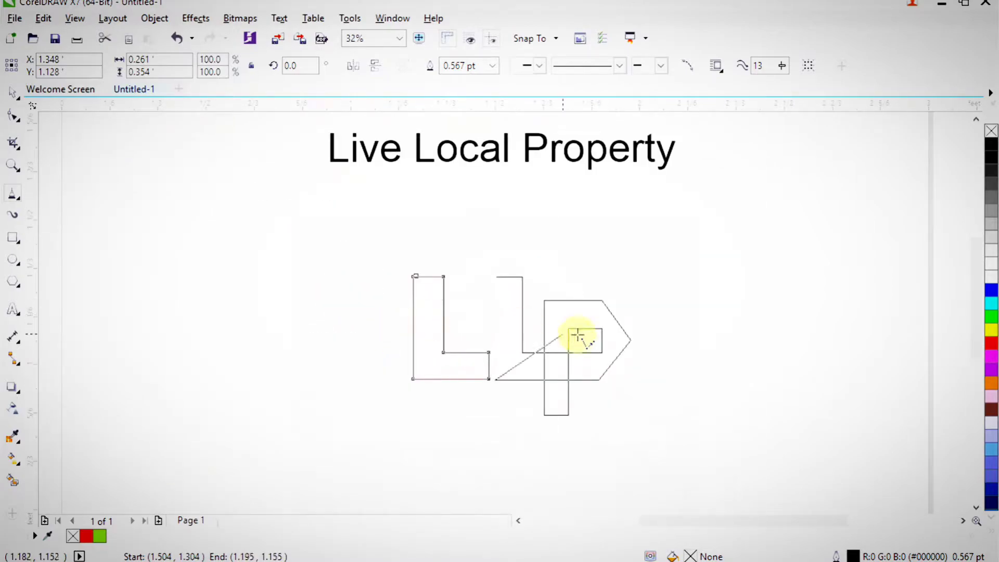
left_click(496, 278)
key("shift+F2")
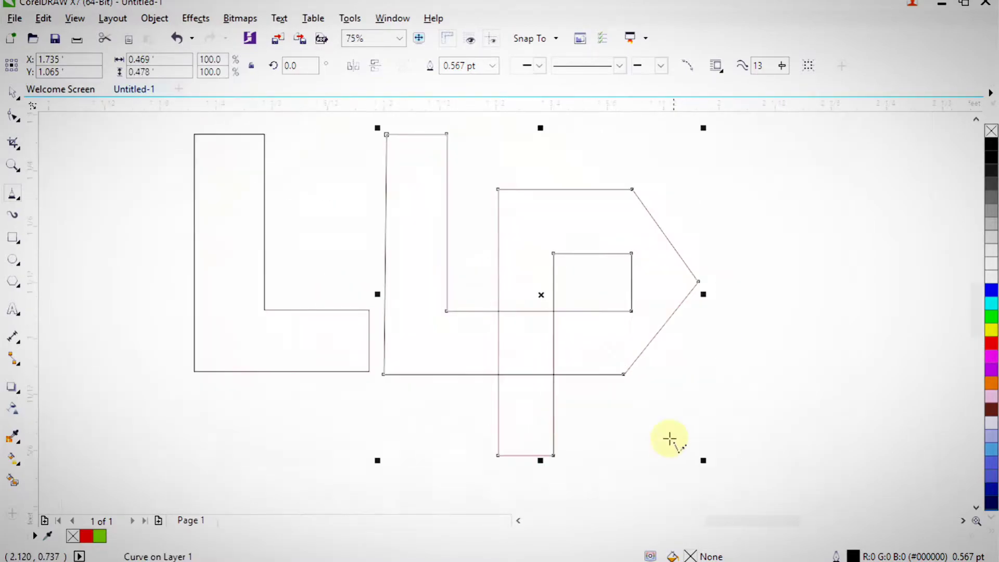
- Draw a slanted roof bar about 0.365 by 0.241 ft across the first L, rising towards the second stem
left_click(12, 94)
scroll(245, 263, "down", 2)
left_click_drag(187, 188, 499, 345)
left_click(600, 378)
key("F2")
mouse_move(199, 157)
left_mouse_down()
mouse_move(319, 219)
mouse_move(424, 339)
left_mouse_up()
left_click(14, 194)
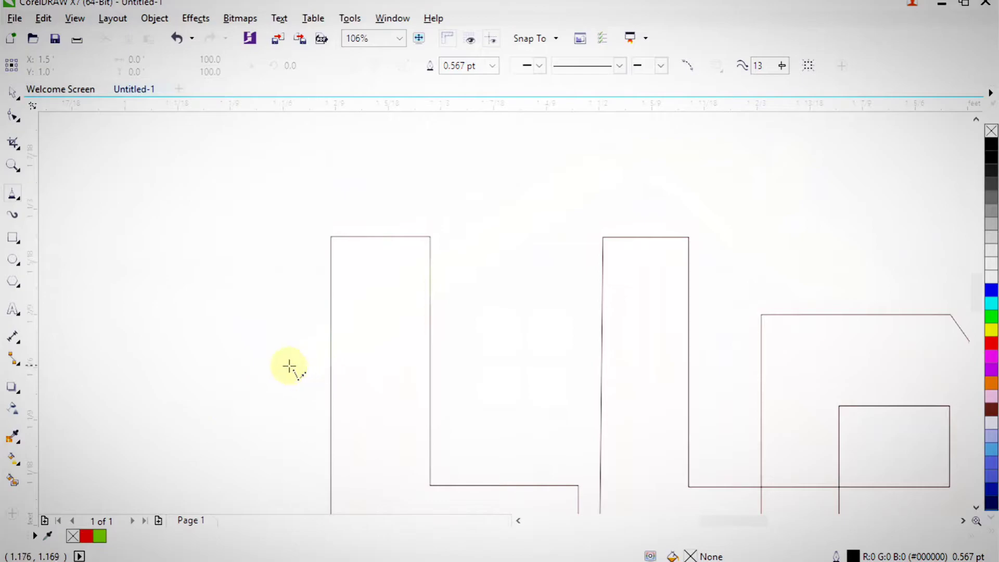
left_click(274, 362)
left_click(318, 376)
left_click(620, 173)
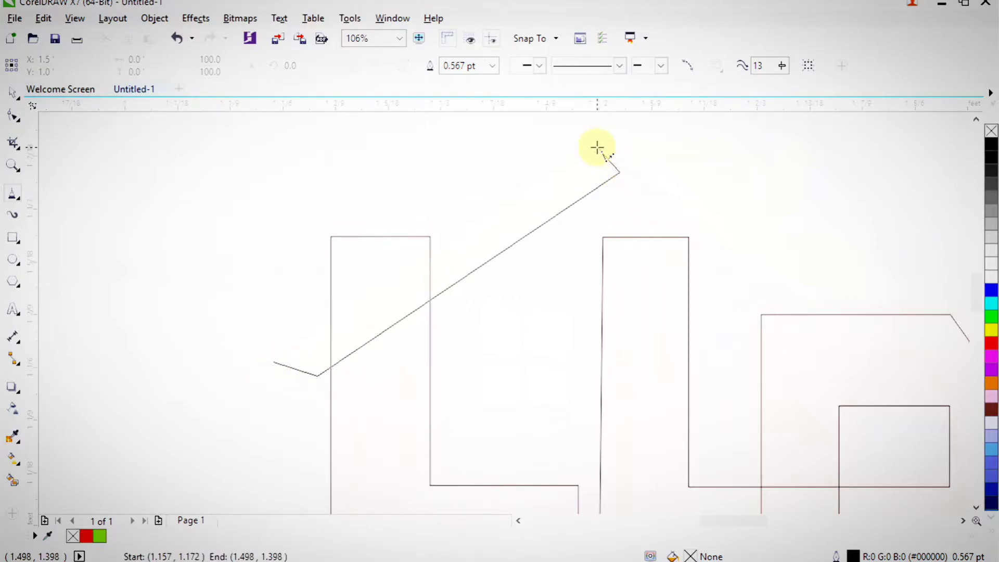
left_click(597, 147)
left_click(274, 362)
- Draw the descending roof half with a chimney above the P shape as a closed outline about 0.303 by 0.163 ft
key("F2")
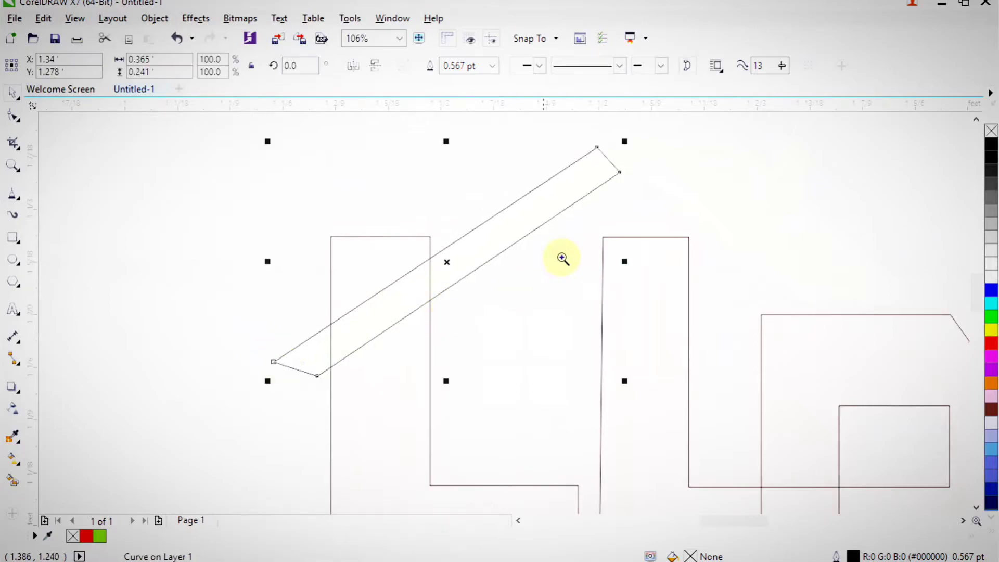
scroll(588, 233, "down", 4)
scroll(677, 281, "up", 5)
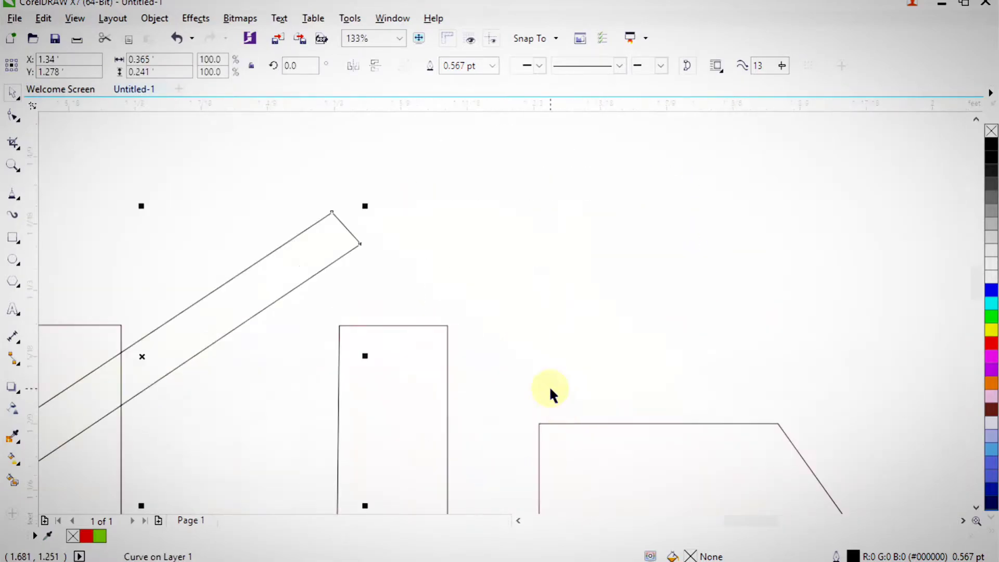
left_click(507, 210)
left_click(361, 211)
left_click(580, 403)
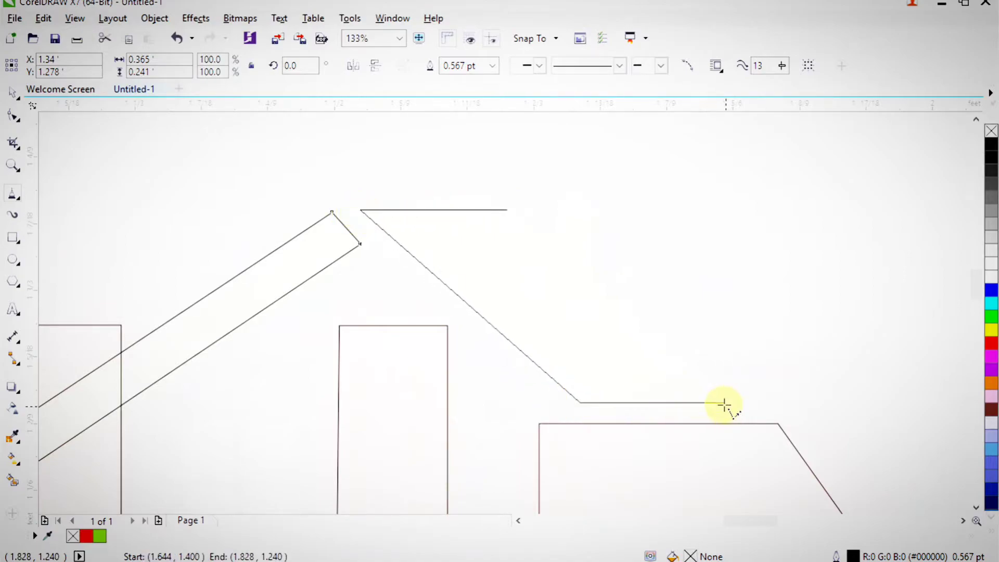
left_click(723, 403)
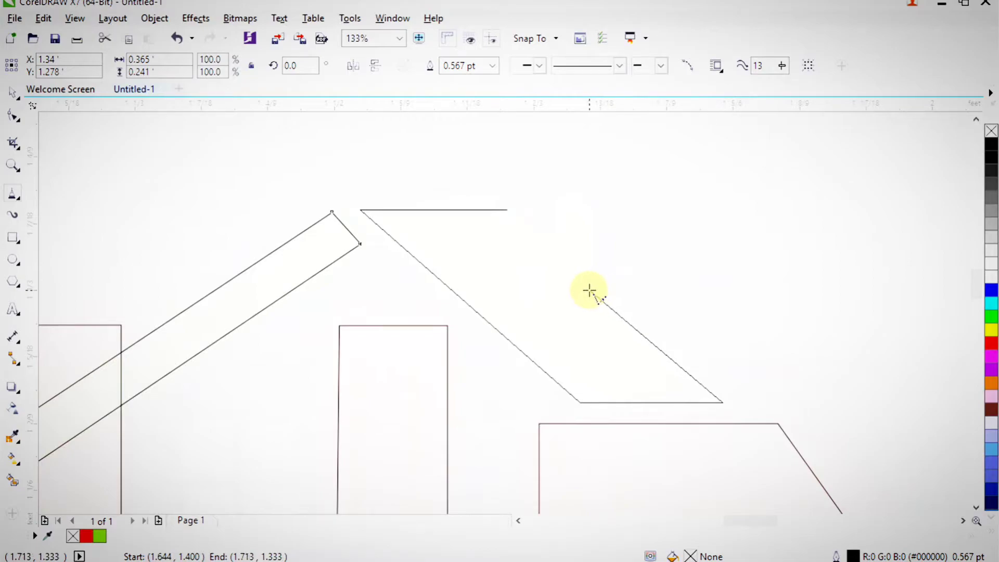
left_click(590, 289)
left_click(592, 207)
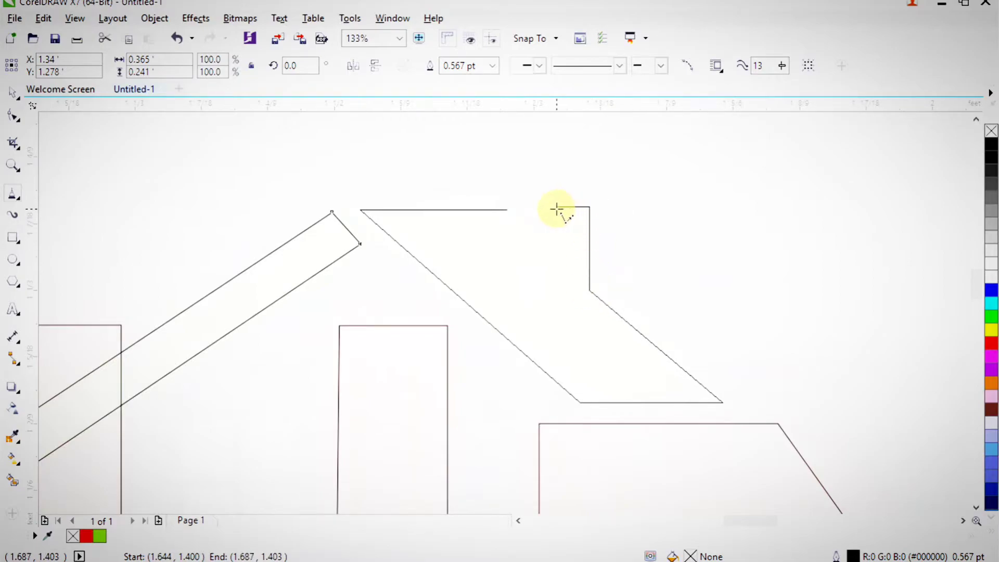
left_click(553, 208)
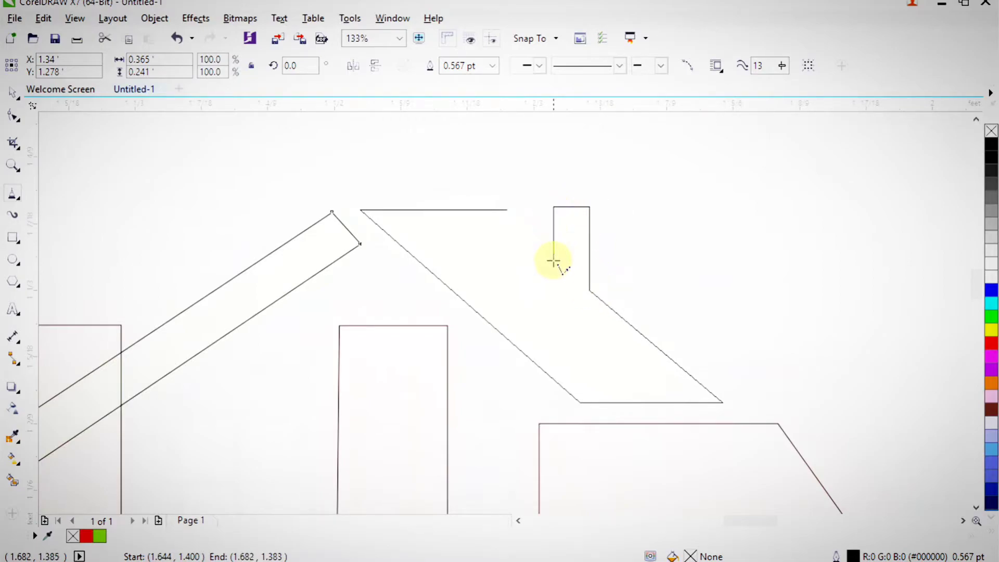
left_click(508, 209)
scroll(520, 225, "down", 5)
scroll(487, 236, "up", 3)
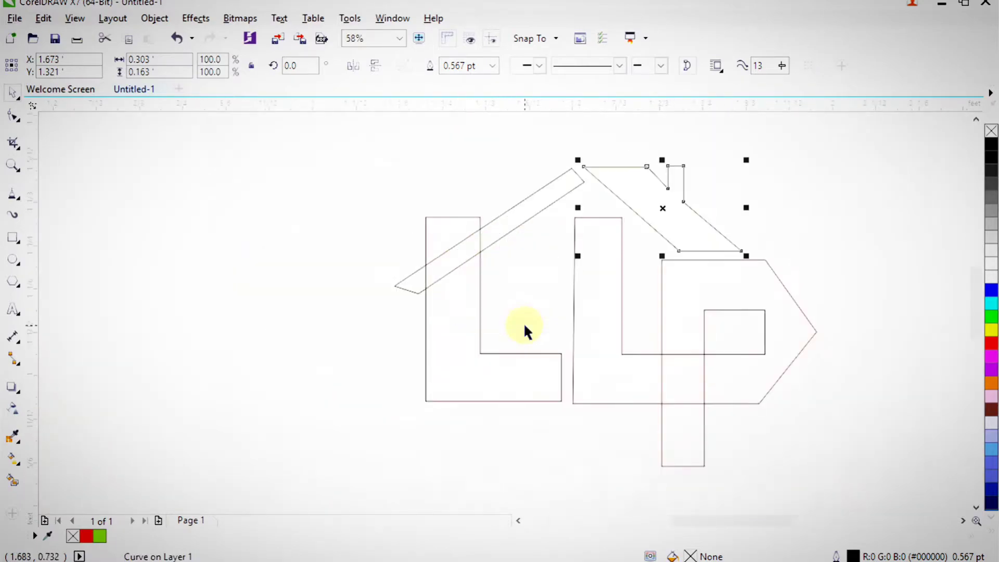
- Draw a small window pane about 0.039 by 0.034 ft between the first L and the second stem, and duplicate it alongside
scroll(584, 319, "up", 3)
left_click(11, 244)
key("z")
left_click_drag(379, 218, 616, 440)
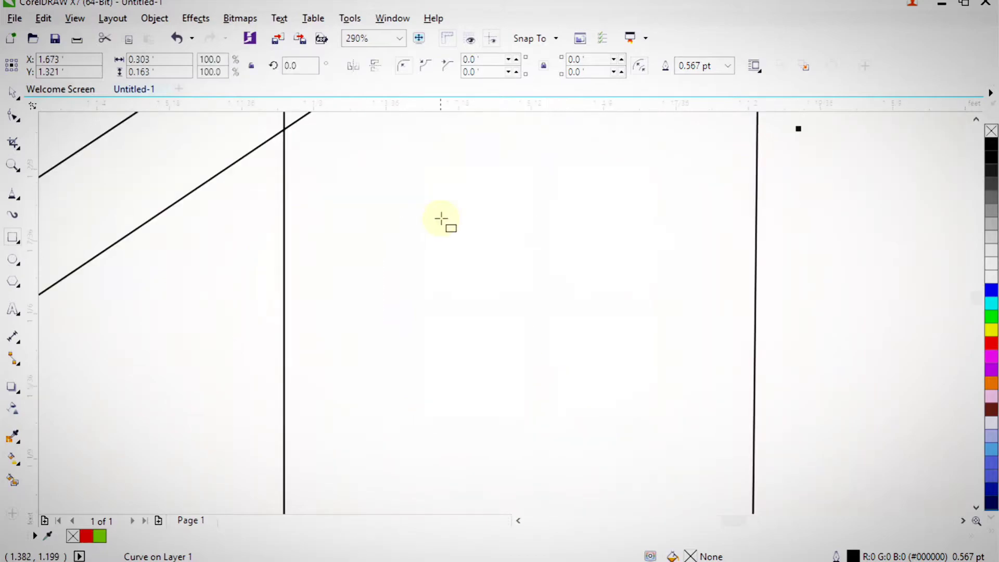
left_click_drag(424, 184, 527, 273)
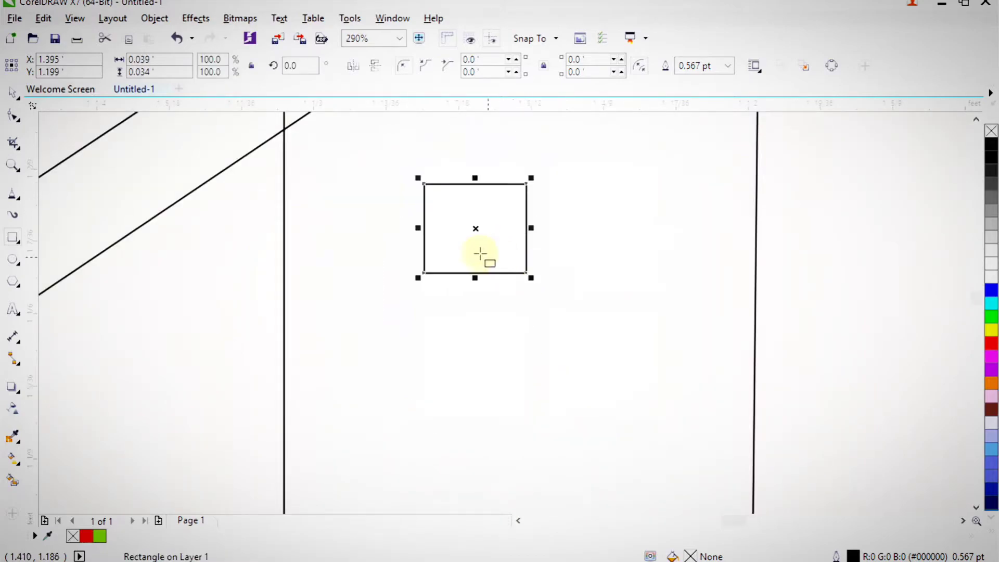
left_click_drag(478, 231, 619, 232)
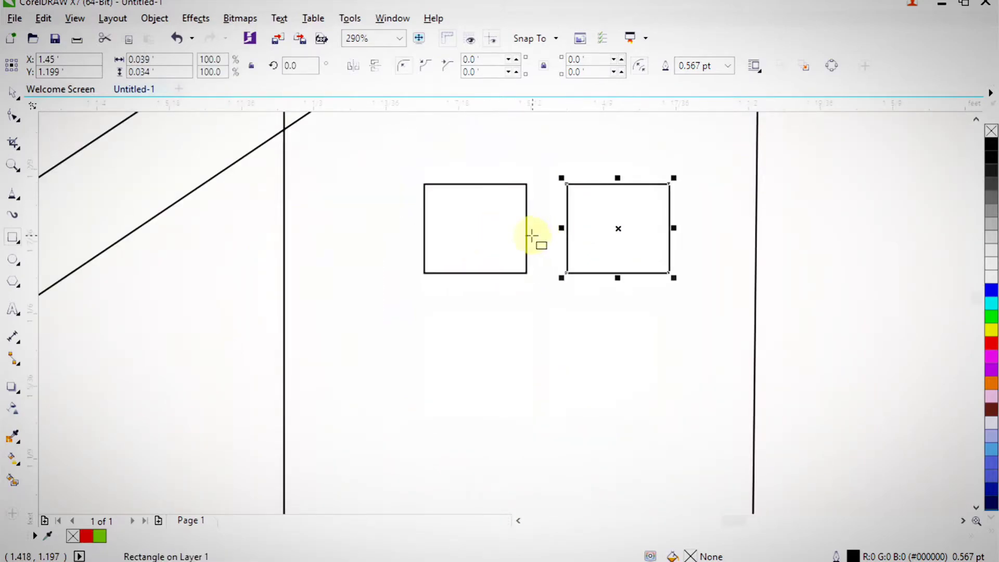
- Duplicate the pair of window panes directly below to form a two-by-two window
left_click(526, 235, "shift")
left_click(551, 228)
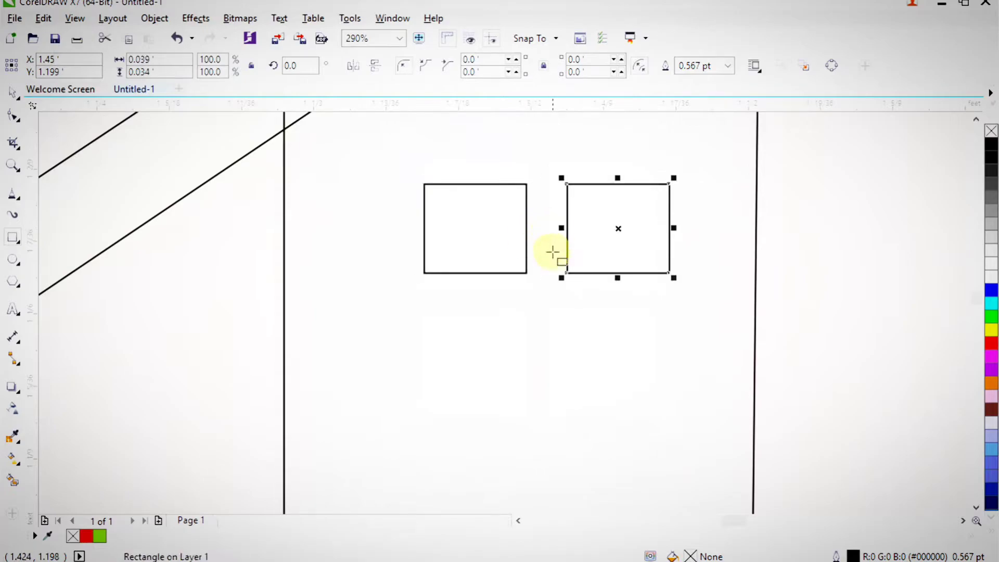
left_click(527, 266, "shift")
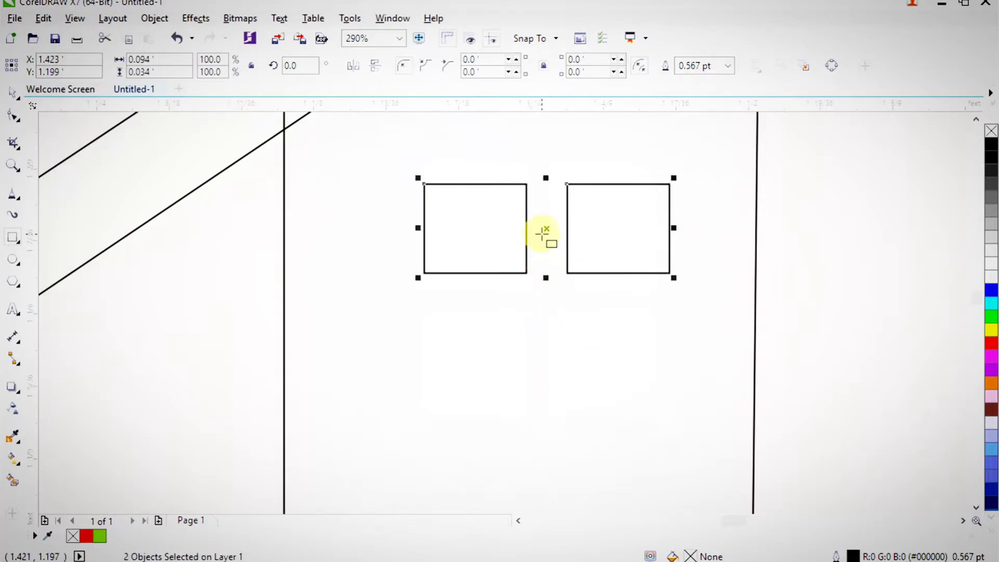
mouse_move(548, 230)
left_mouse_down()
mouse_move(555, 337)
mouse_move(546, 368)
mouse_move(549, 359)
left_mouse_up()
- Reshape the P's pointed bowl into a rounded one by curving its two slanted outer edges and the inner vertical edge
scroll(548, 358, "down", 4)
scroll(548, 358, "down", 1)
key("F2")
left_click_drag(439, 261, 649, 453)
scroll(513, 384, "down", 2)
key("F2")
left_click_drag(430, 292, 724, 471)
key("F2")
left_click_drag(214, 151, 607, 439)
left_click(13, 94)
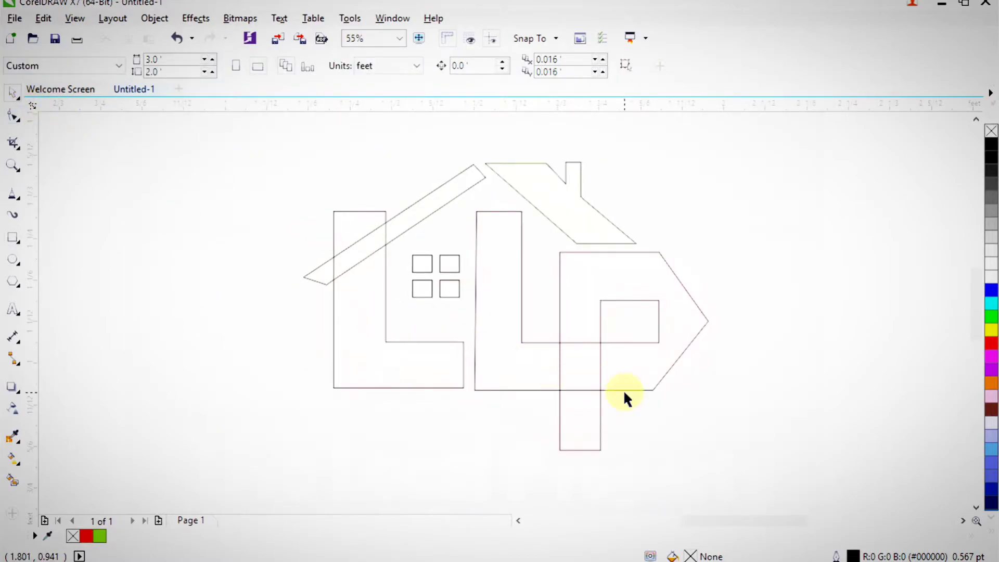
left_click(607, 390)
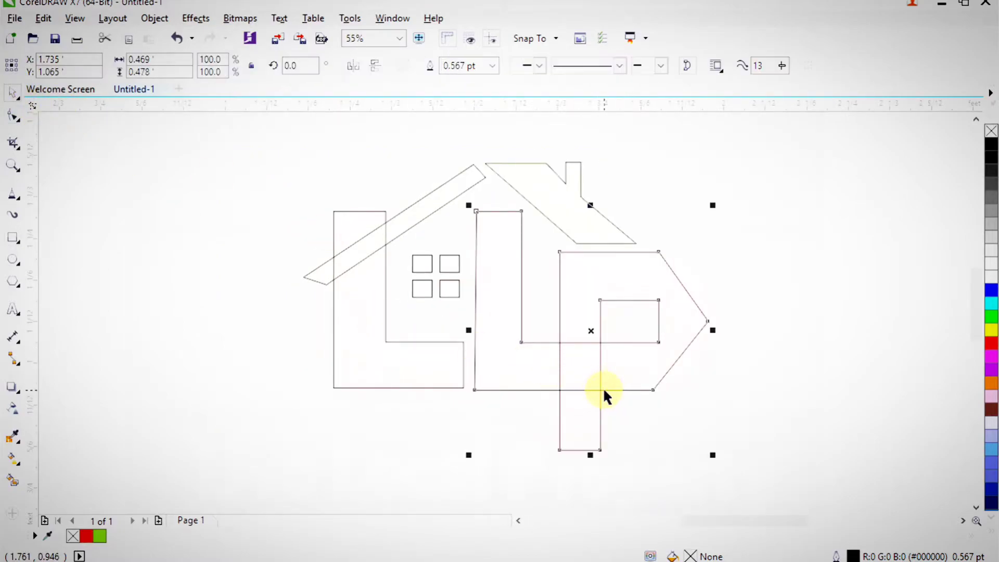
left_click(12, 116)
left_click_drag(371, 220, 745, 484)
key("F2")
left_click_drag(521, 252, 742, 409)
left_click_drag(668, 219, 689, 189)
left_click_drag(654, 359, 682, 389)
mouse_move(584, 281)
left_mouse_down()
mouse_move(611, 280)
mouse_move(602, 278)
left_mouse_up()
- Examine the complete logo outline with its rounded P, roof and window, together with the Live Local Property text
scroll(679, 357, "down", 2)
key("F2")
left_click_drag(368, 189, 695, 476)
key("F2")
left_click_drag(353, 174, 706, 495)
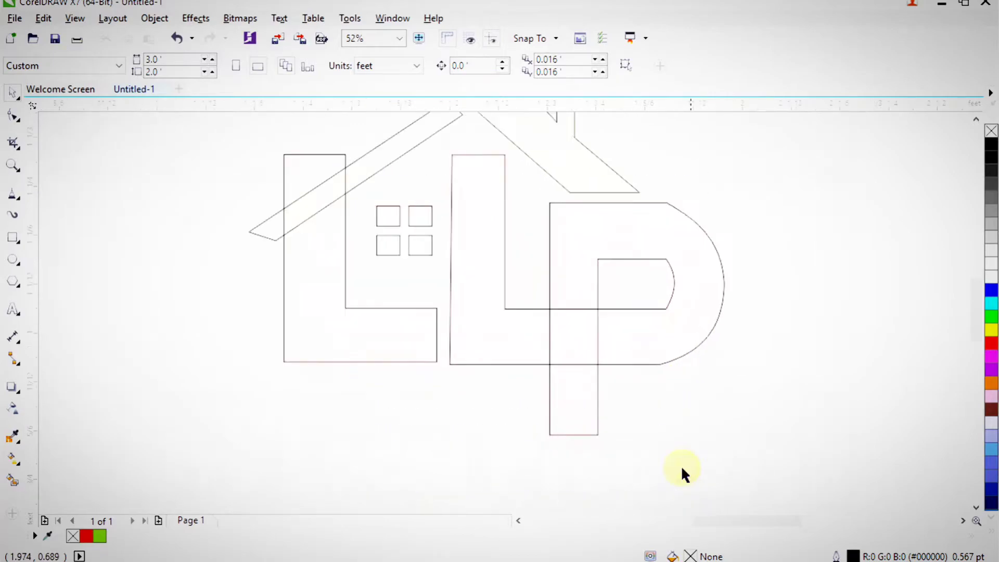
key("F2")
left_click_drag(441, 230, 677, 493)
scroll(601, 360, "down", 1)
key("F2")
scroll(454, 252, "down", 2)
left_click_drag(323, 165, 568, 344)
key("F2")
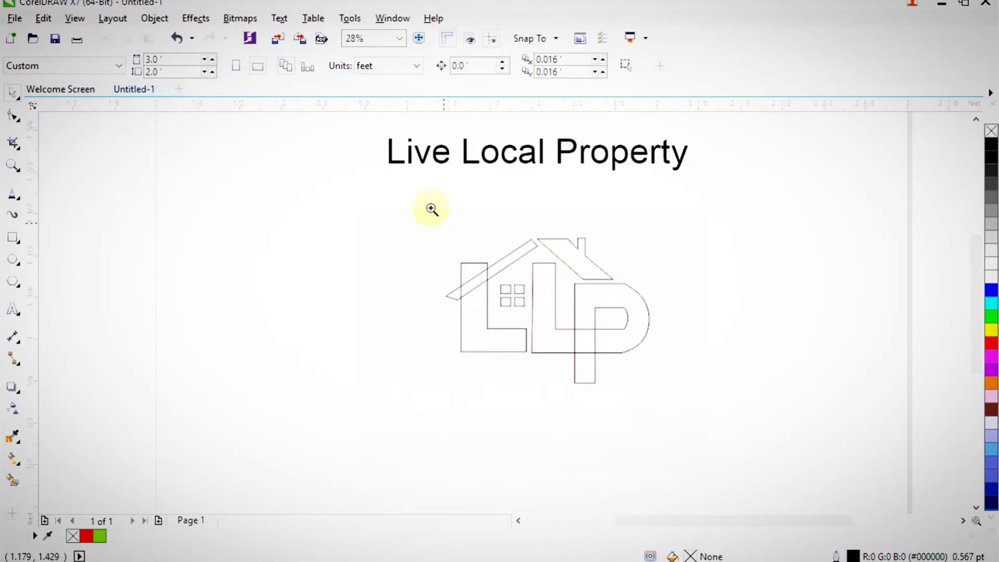
left_click_drag(317, 162, 717, 452)
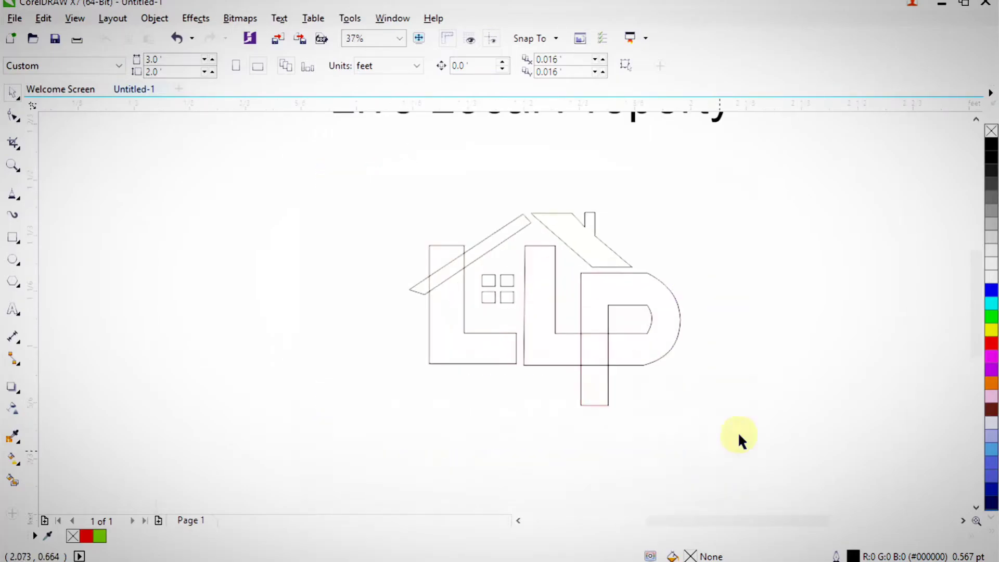
- Fill both roof pieces with the lime green document colour
left_click(486, 245)
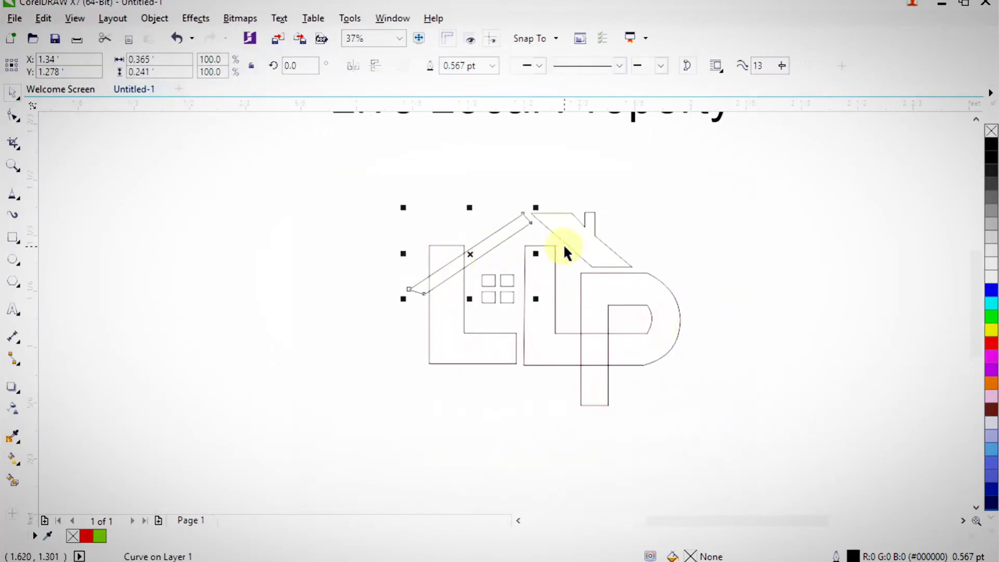
left_click(567, 243, "shift")
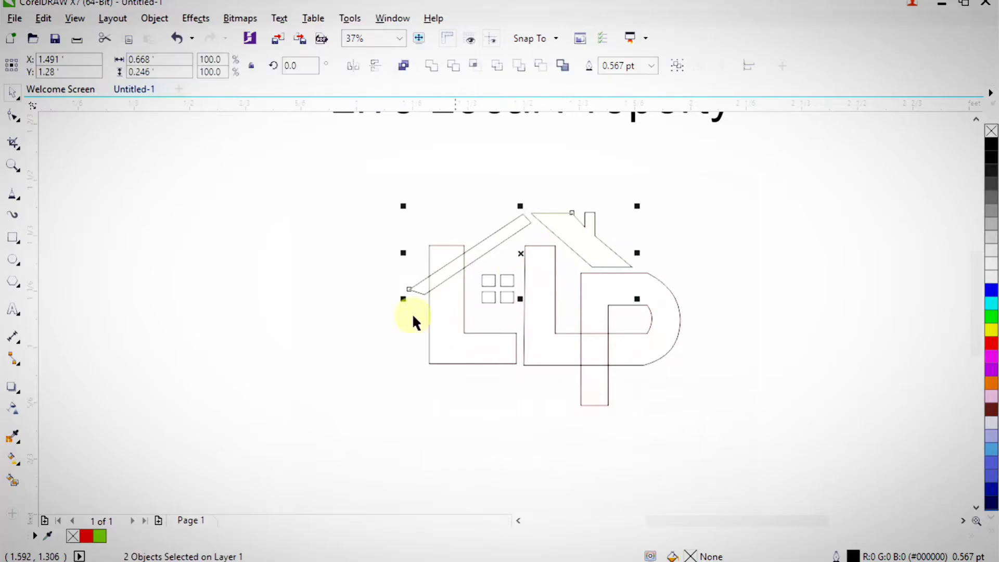
left_click(98, 536)
left_click(386, 327)
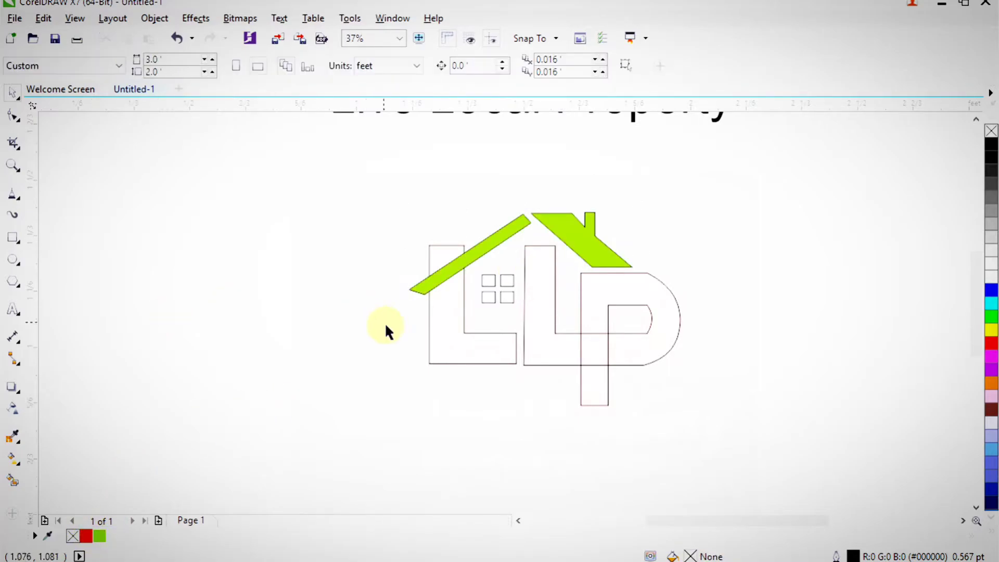
- Fill the first L and the combined L-P outline with red, R245 G4 B0
left_click(435, 363)
left_click(561, 364, "shift")
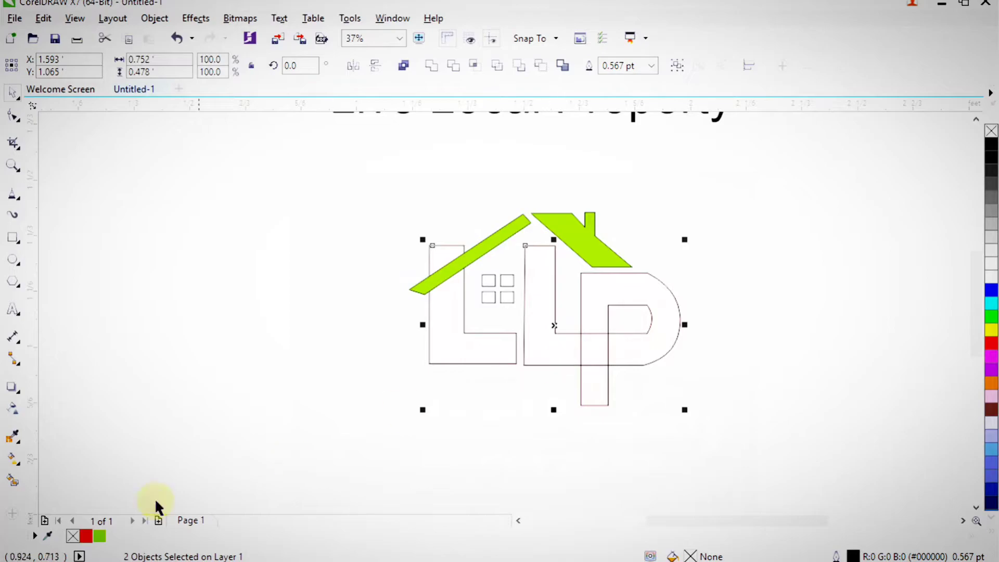
left_click(86, 536)
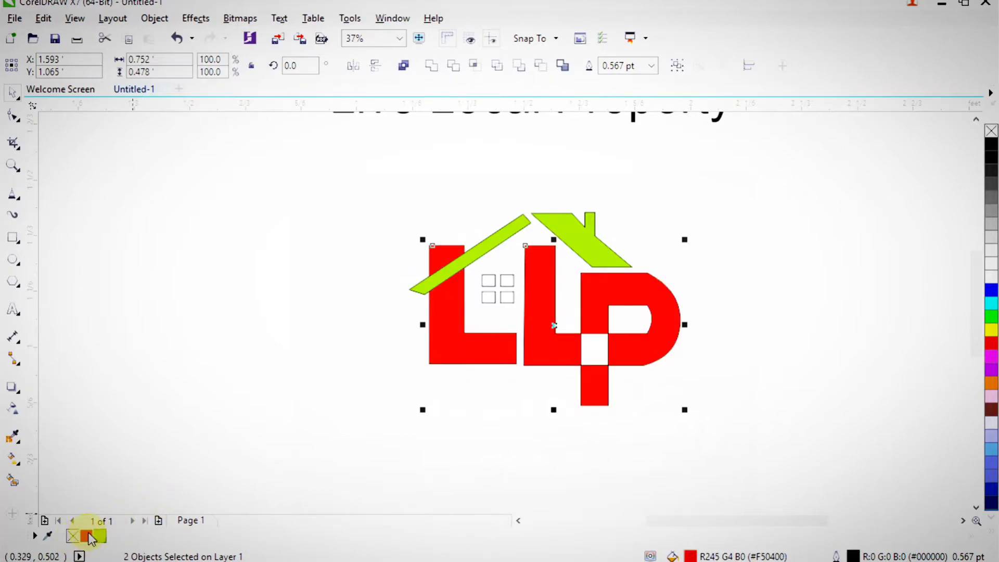
left_click(121, 404)
- Examine the crossing where the P stem overlaps the foot of the second L
key("F2")
left_click_drag(272, 286, 672, 395)
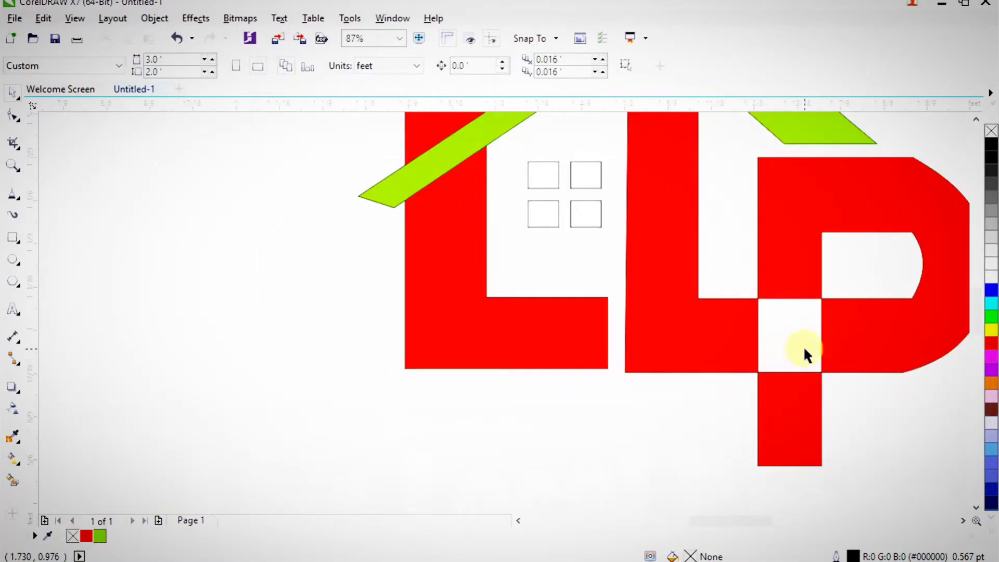
left_click(821, 355)
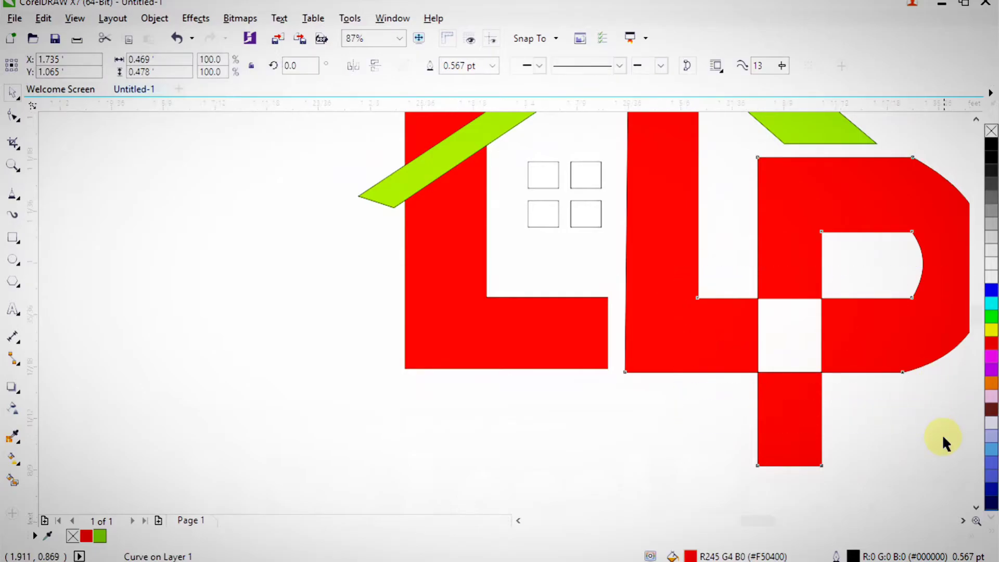
key("shift+F2")
left_click(834, 448)
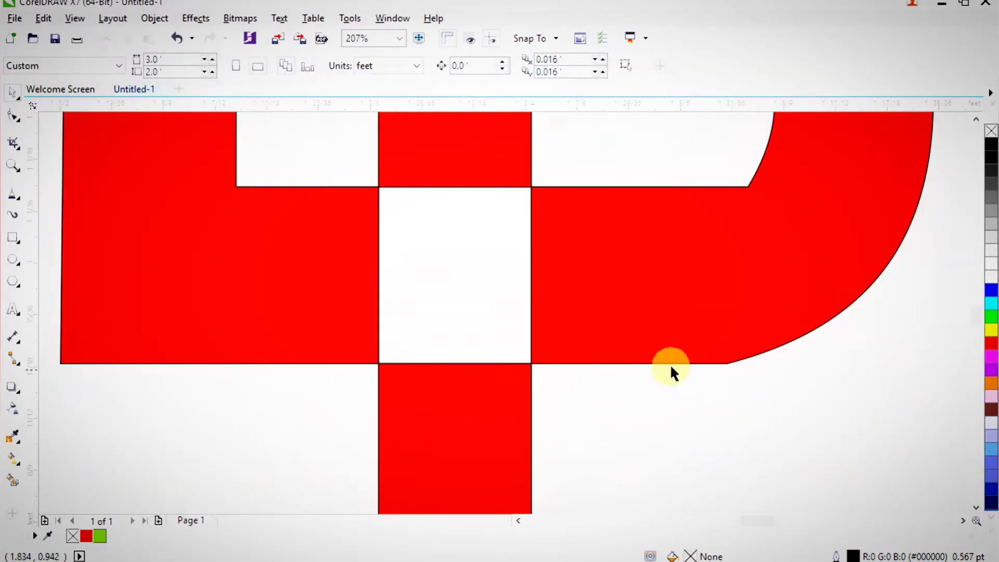
scroll(569, 379, "down", 2)
scroll(571, 381, "down", 2)
key("F2")
left_click_drag(333, 224, 642, 436)
left_click_drag(435, 281, 770, 448)
left_click_drag(380, 271, 703, 541)
left_click(581, 390)
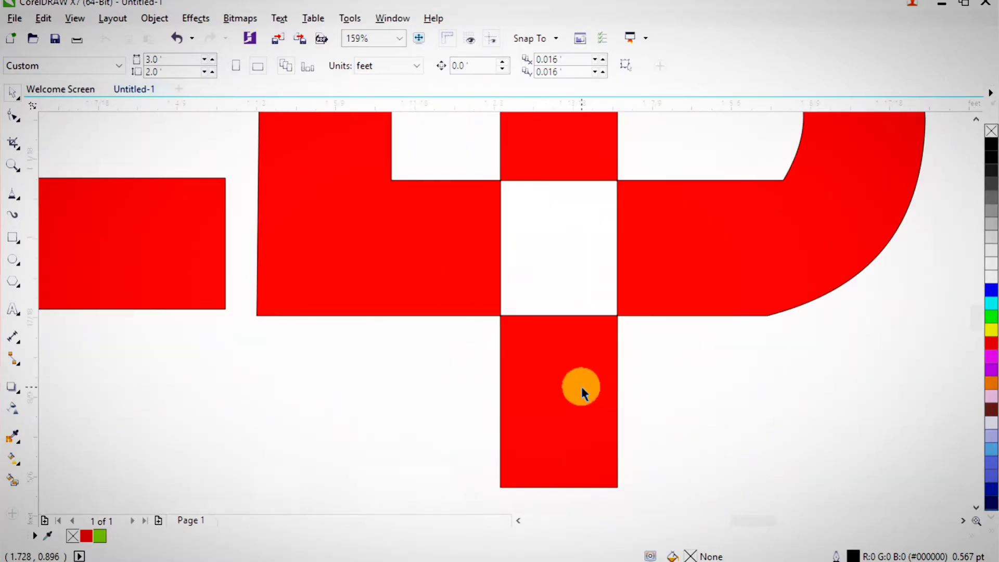
- Shorten the P stem by moving its two bottom nodes up to just above the second L's foot
scroll(581, 387, "down", 2)
key("F2")
left_click_drag(501, 269, 632, 443)
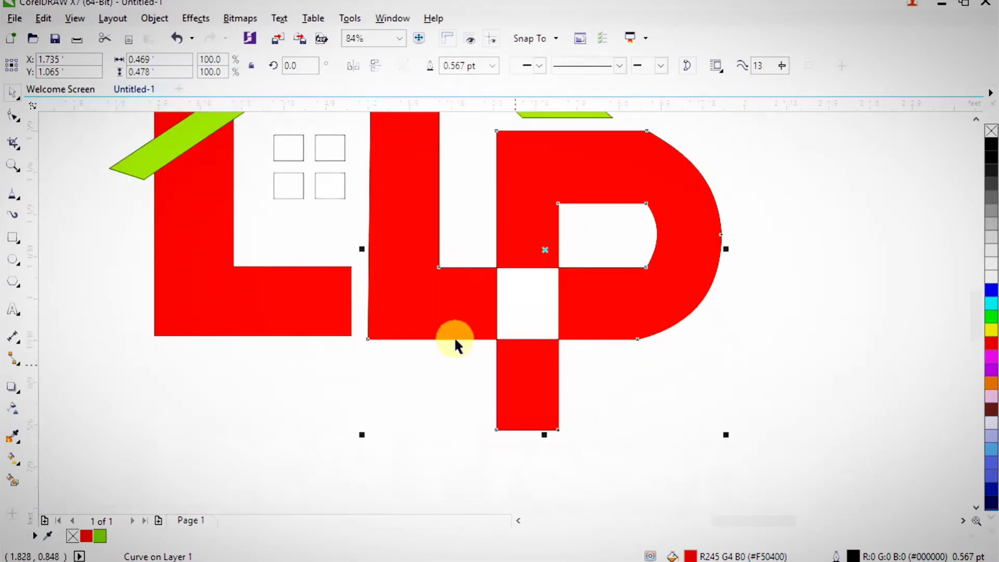
left_click(13, 116)
left_click_drag(518, 442, 613, 471)
left_click_drag(557, 428, 566, 261)
key("F2")
left_click_drag(457, 241, 623, 421)
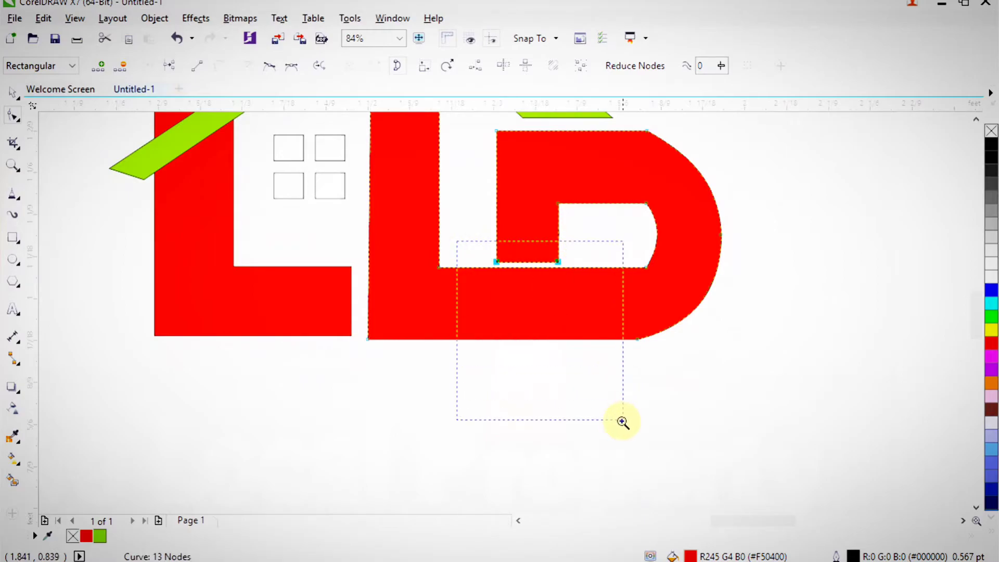
key("space")
- Draw a closed lower P stem piece about 0.085 by 0.121 ft just beneath the L's foot and fill it red
scroll(542, 342, "down", 2)
key("F2")
left_click_drag(473, 263, 571, 451)
left_click(13, 193)
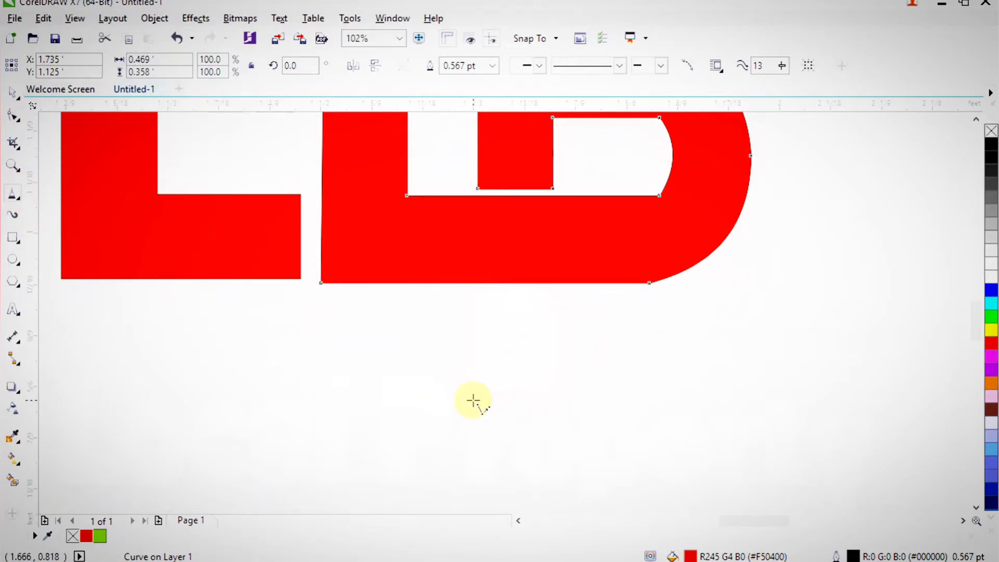
left_click(473, 400)
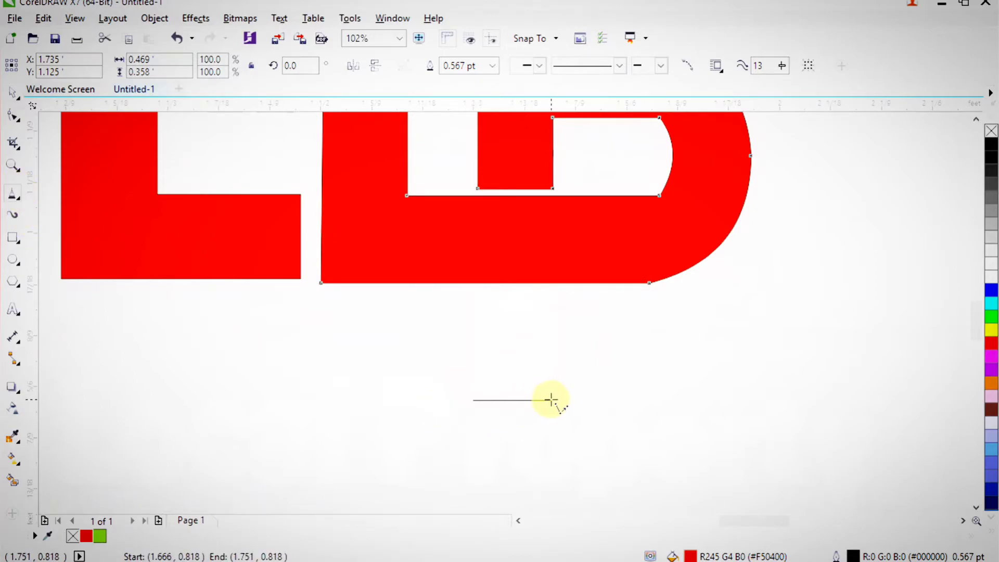
left_click(551, 401)
left_click(551, 290)
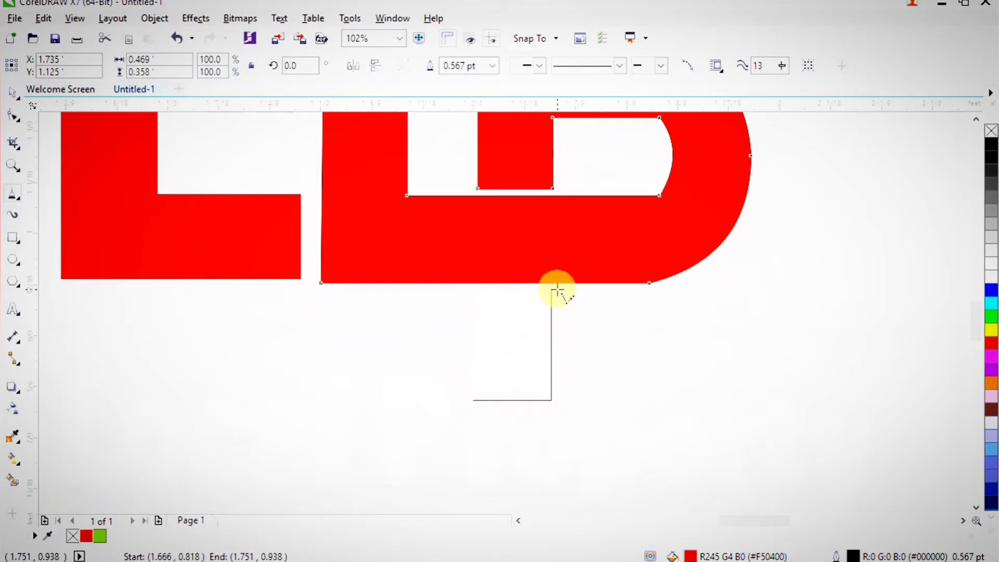
left_click(475, 290)
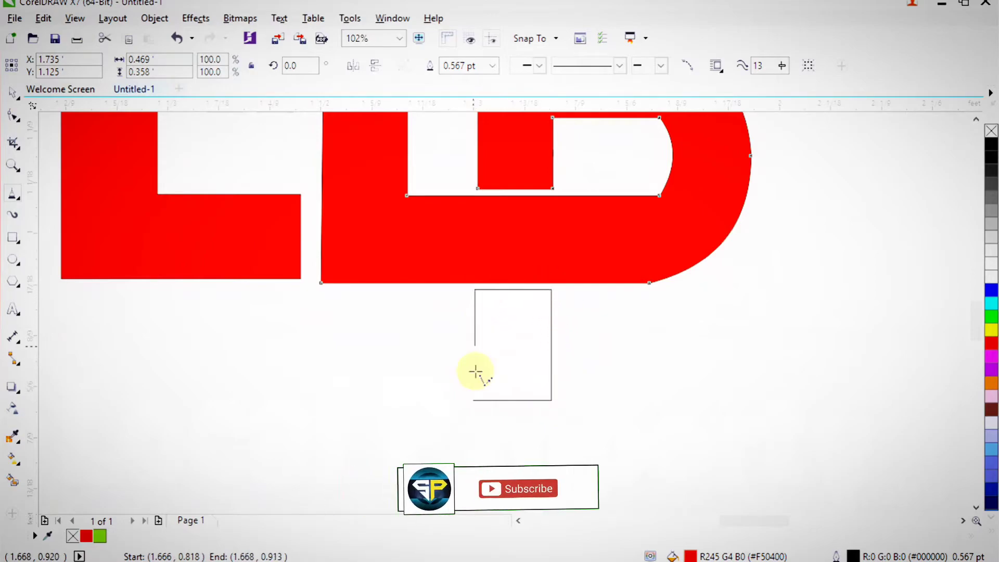
left_click(475, 399)
key("space")
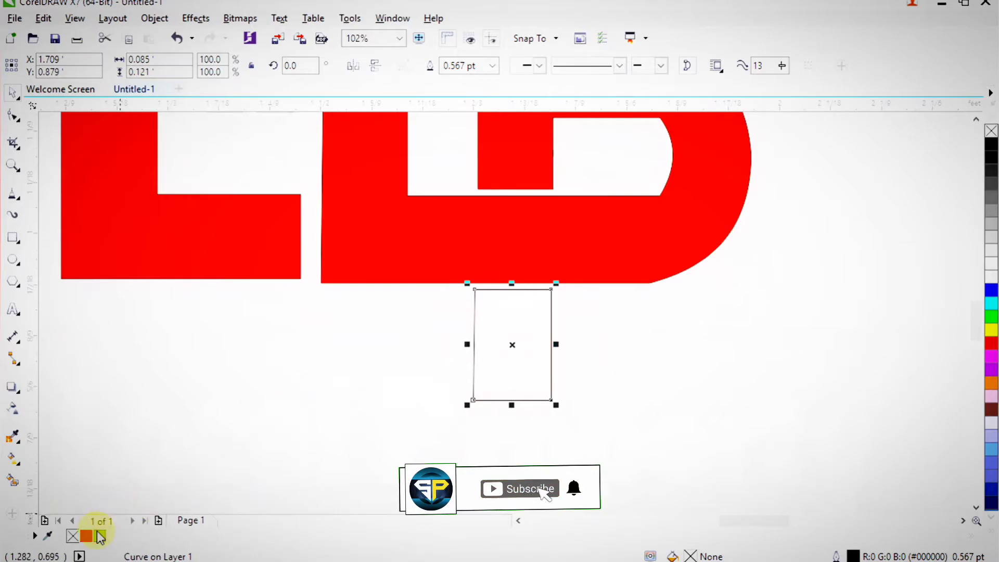
left_click(85, 539)
left_click(281, 408)
- Fill the four window panes with white
scroll(447, 357, "down", 3)
key("F2")
left_click_drag(246, 224, 579, 455)
left_click_drag(363, 235, 776, 432)
left_click_drag(203, 161, 511, 255)
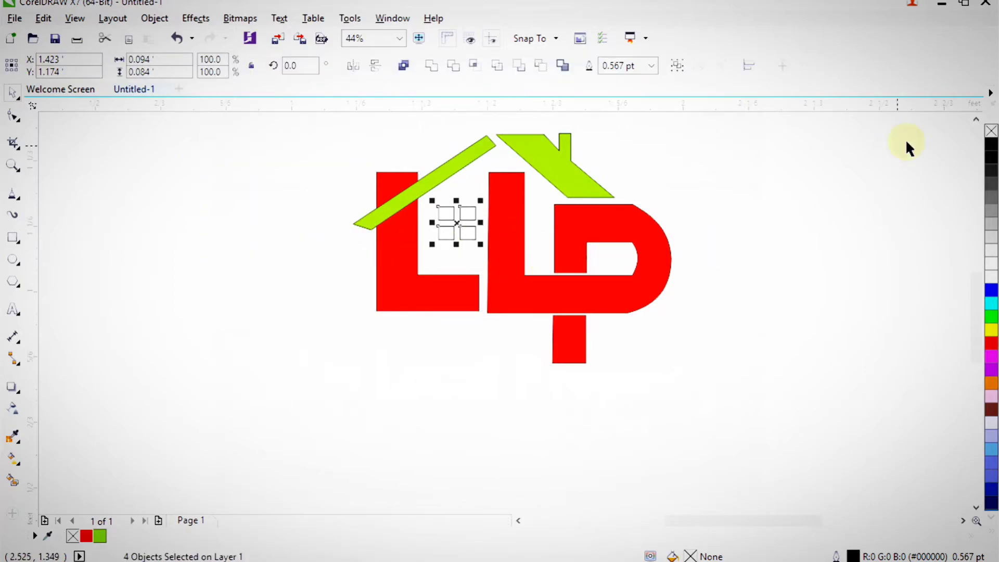
left_click(990, 275)
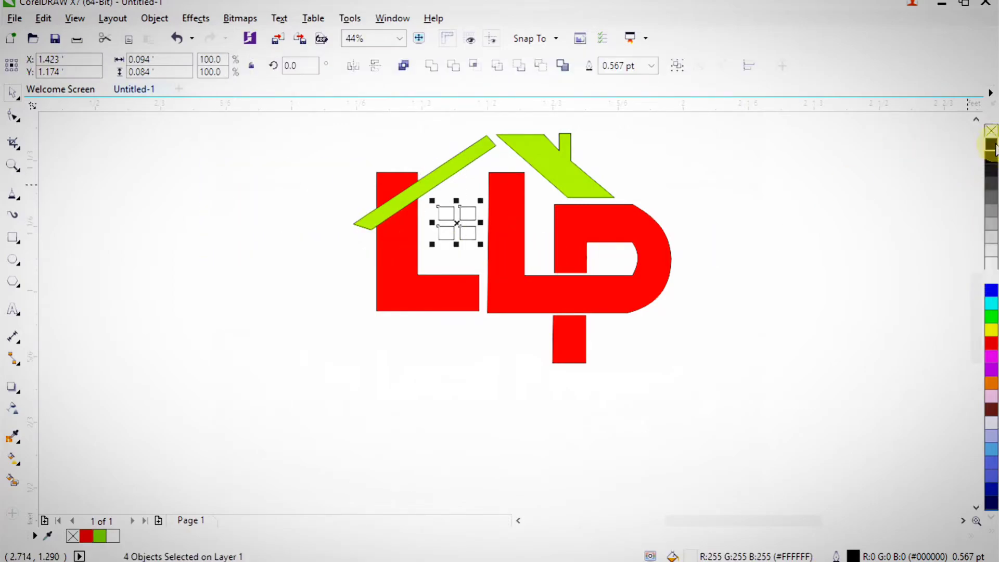
left_click_drag(899, 357, 633, 262)
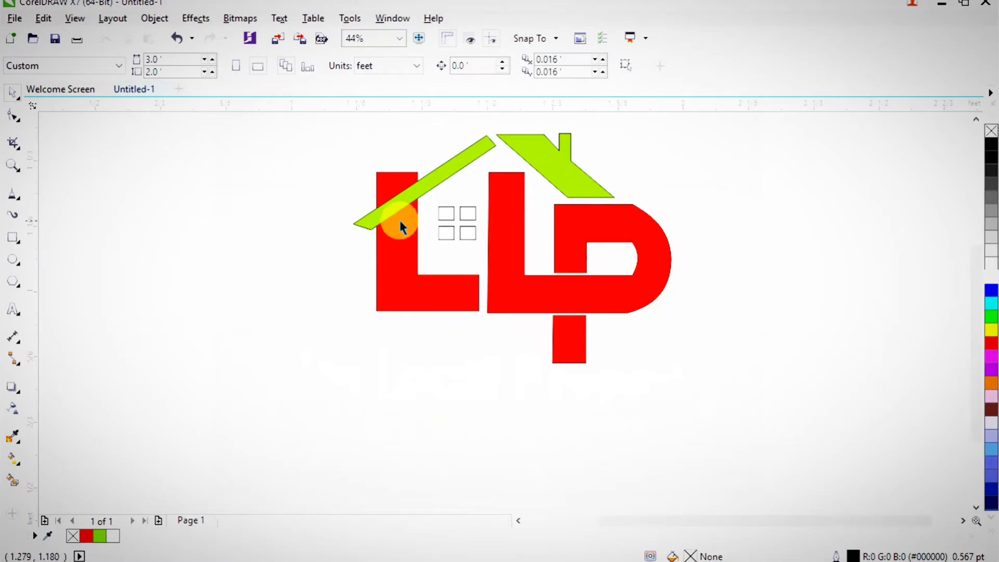
- Draw a background rectangle about 1.487 by 0.997 ft around the logo, fill it black and send it to the back
scroll(399, 220, "down", 3)
key("F2")
left_click_drag(269, 148, 603, 384)
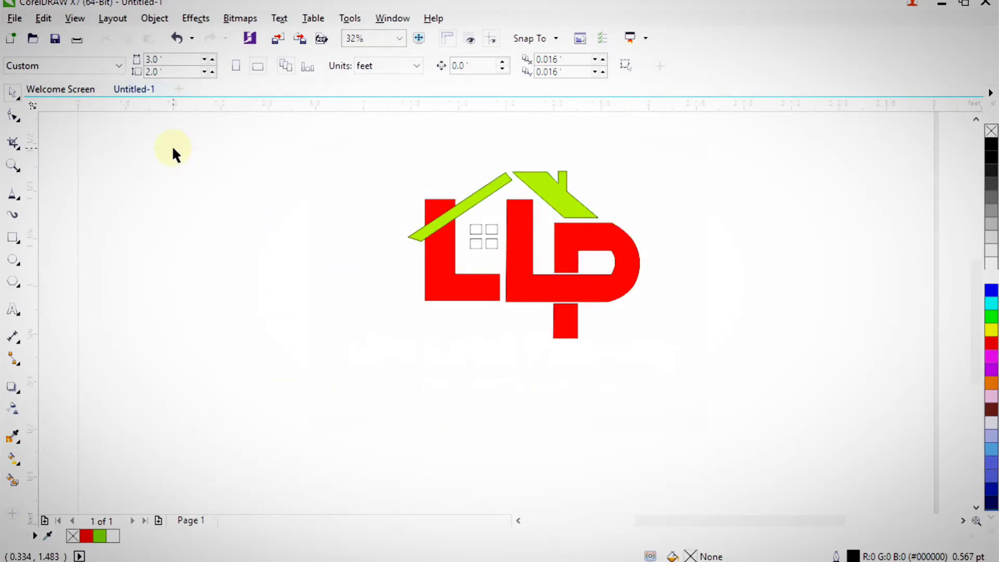
left_click(14, 239)
left_click_drag(294, 147, 720, 431)
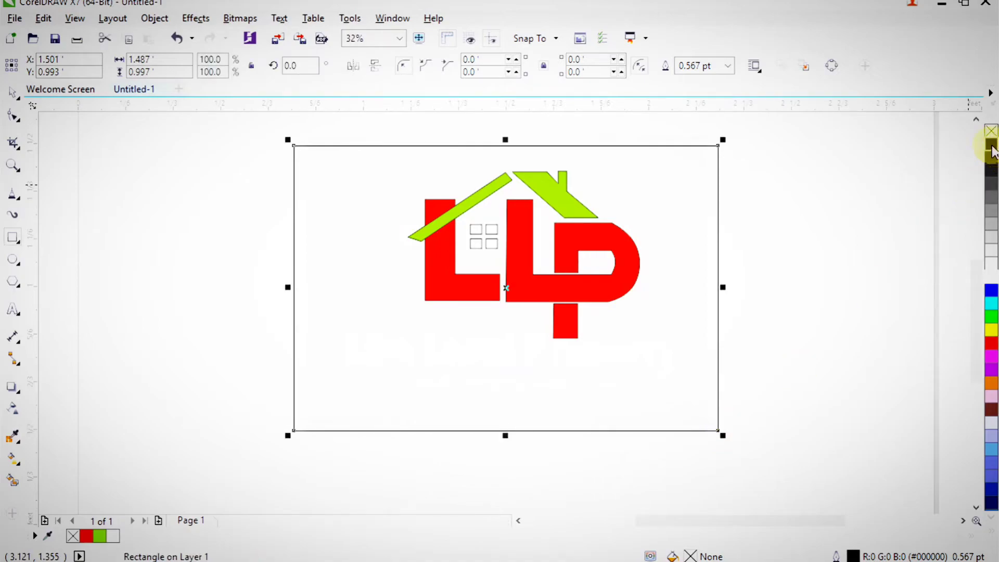
left_click(992, 151)
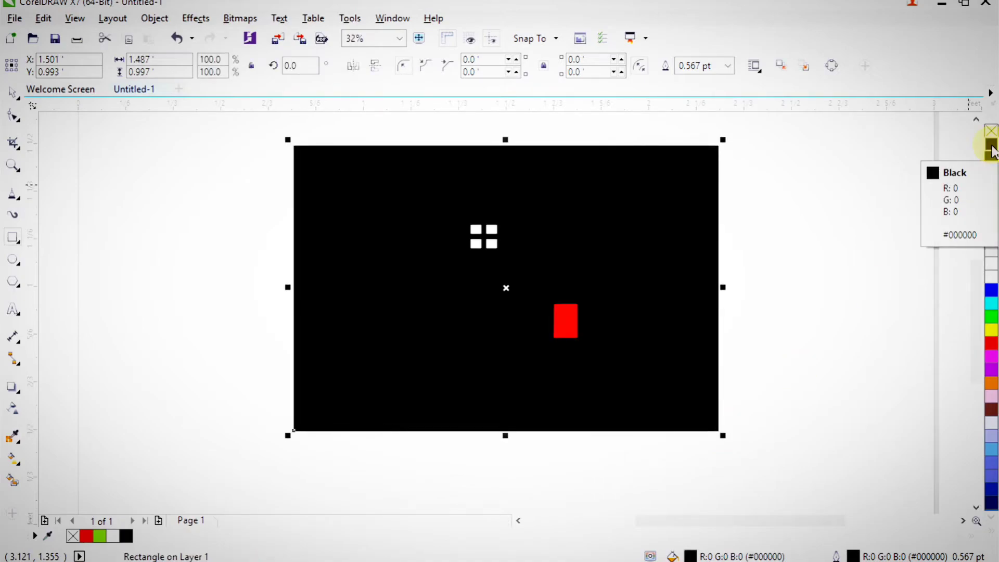
key("shift+Page_Down")
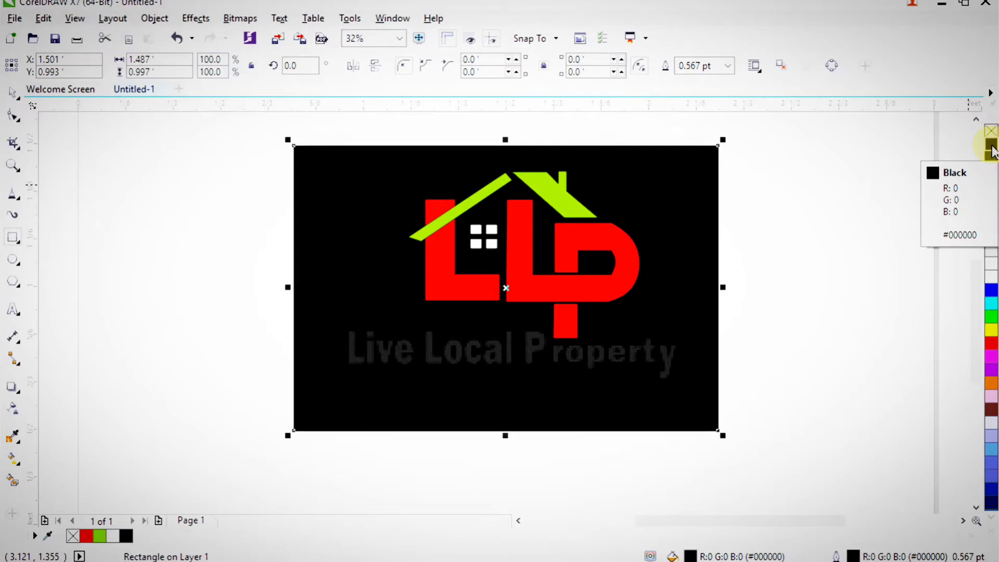
- Remove the outlines from all the letter, roof and window shapes of the logo
left_click(756, 333)
left_click_drag(621, 321, 390, 152)
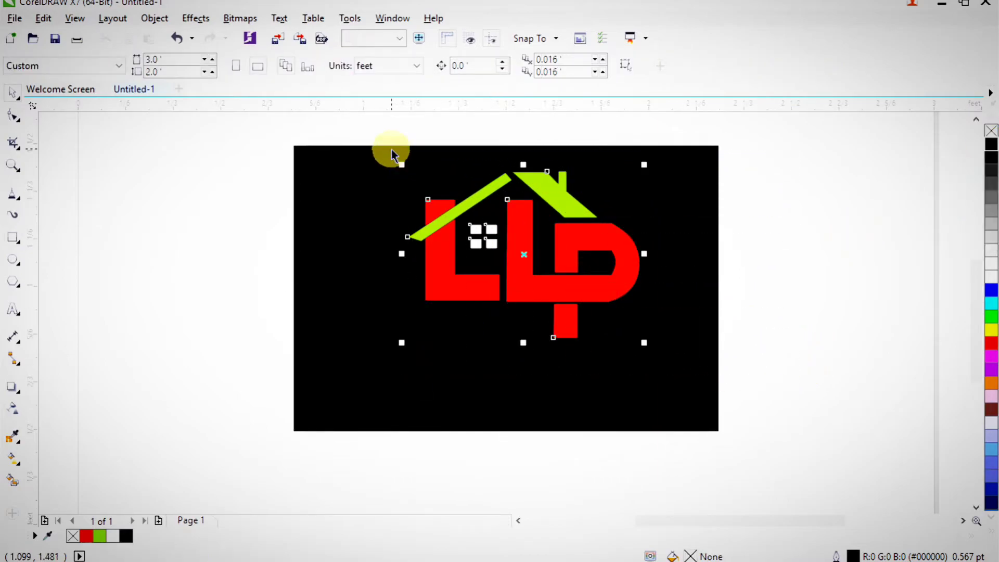
right_click(989, 133)
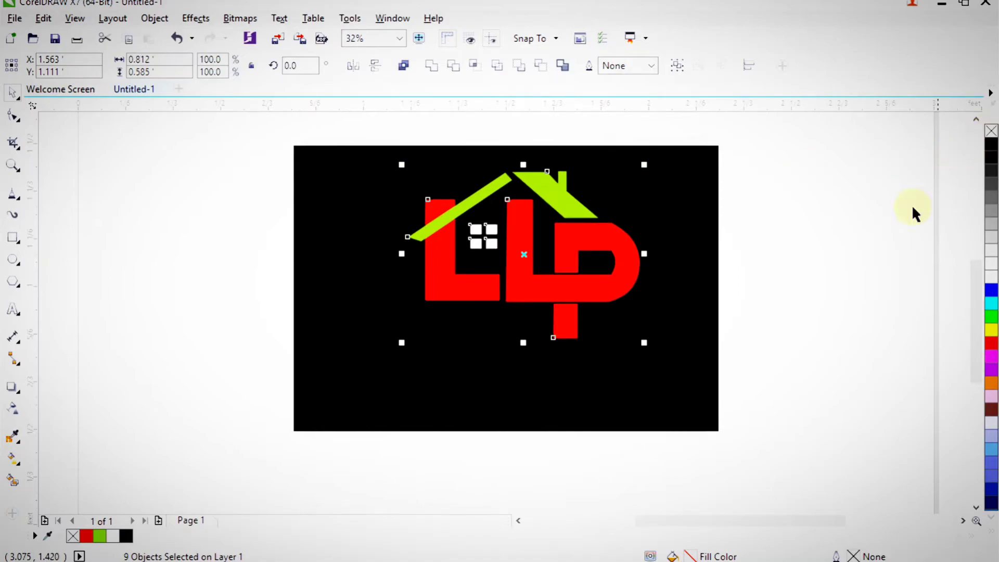
- Place the "Live Local Property" text beneath the logo on the black background and fill it white
left_click(824, 251)
scroll(702, 230, "down", 1)
key("F2")
left_click_drag(483, 154, 759, 347)
left_click_drag(571, 128, 586, 437)
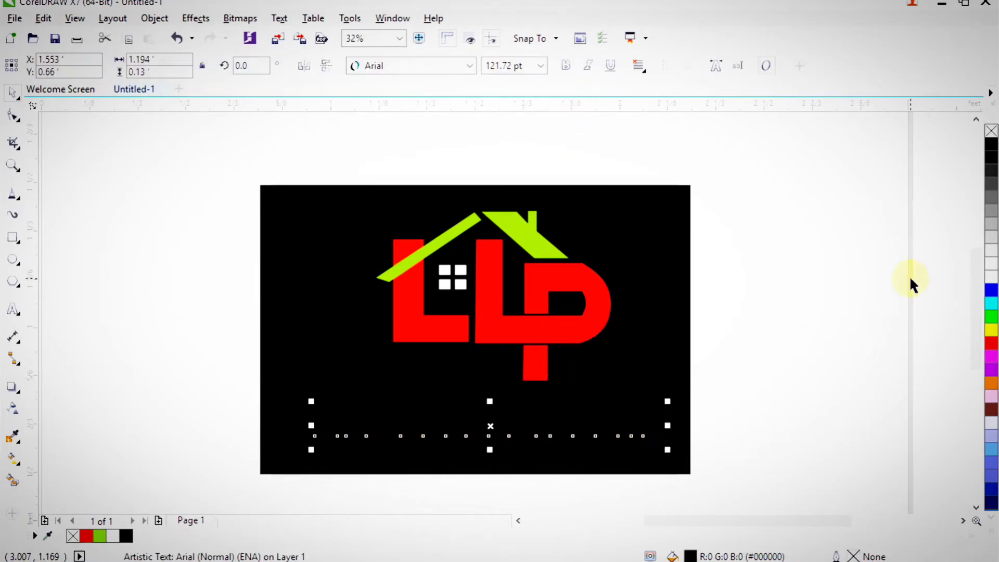
left_click(993, 281)
- Group the letter, roof and window shapes and centre the group horizontally over the text
left_click_drag(814, 413, 336, 159)
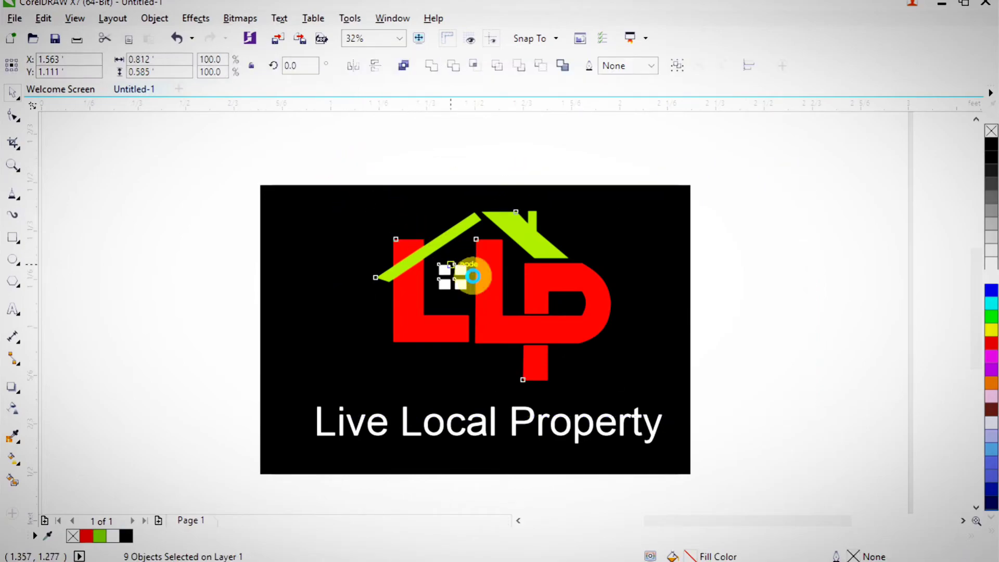
key("ctrl+g")
left_click(594, 440, "shift")
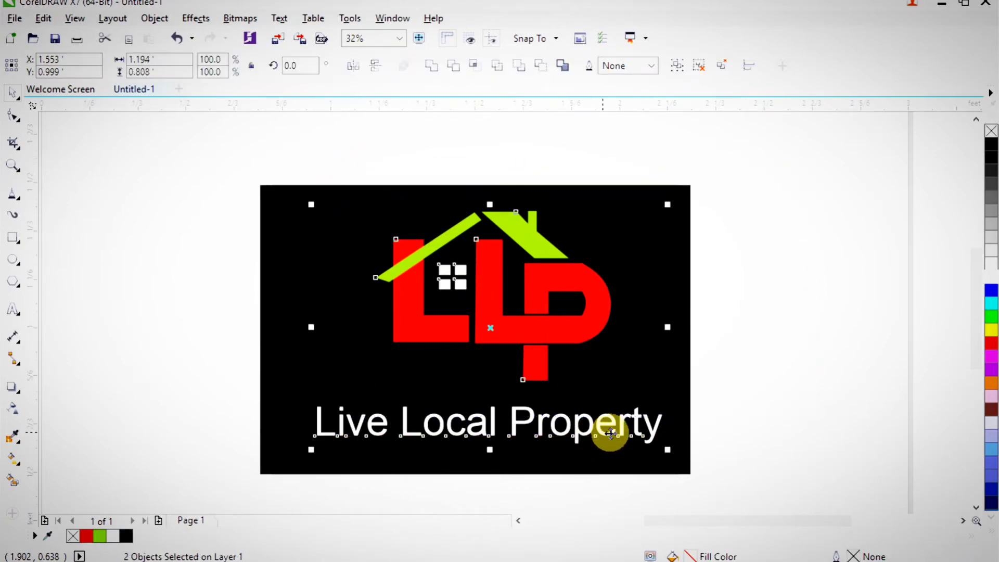
left_click(760, 436)
- Move the "Live Local Property" text slightly up, closer to the logo
left_click_drag(571, 438, 576, 425)
key("Escape")
key("F2")
left_click_drag(252, 161, 709, 468)
key("F2")
left_click_drag(303, 139, 718, 476)
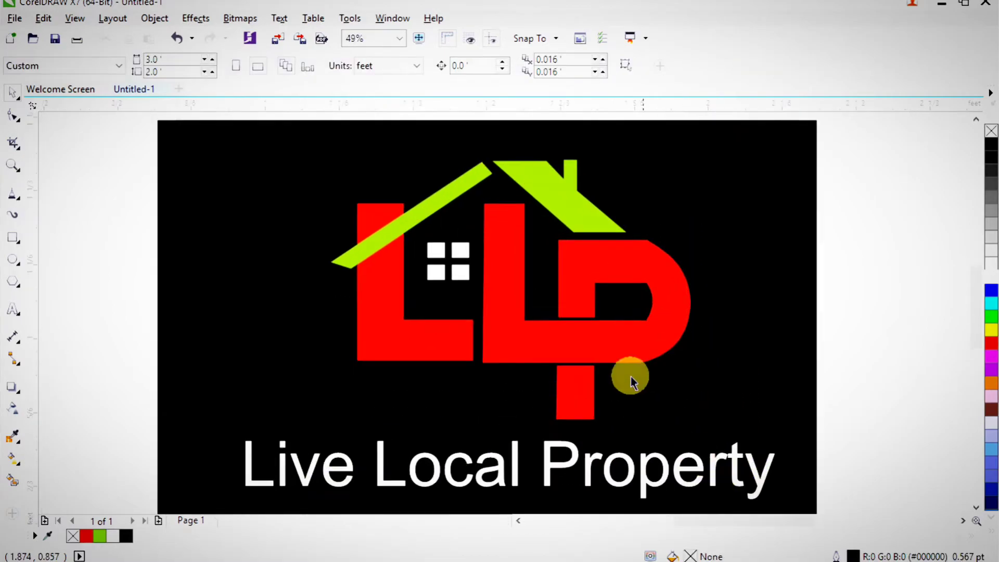
- Ungroup the logo's letter, roof and window shapes
left_click(616, 350)
key("ctrl+u")
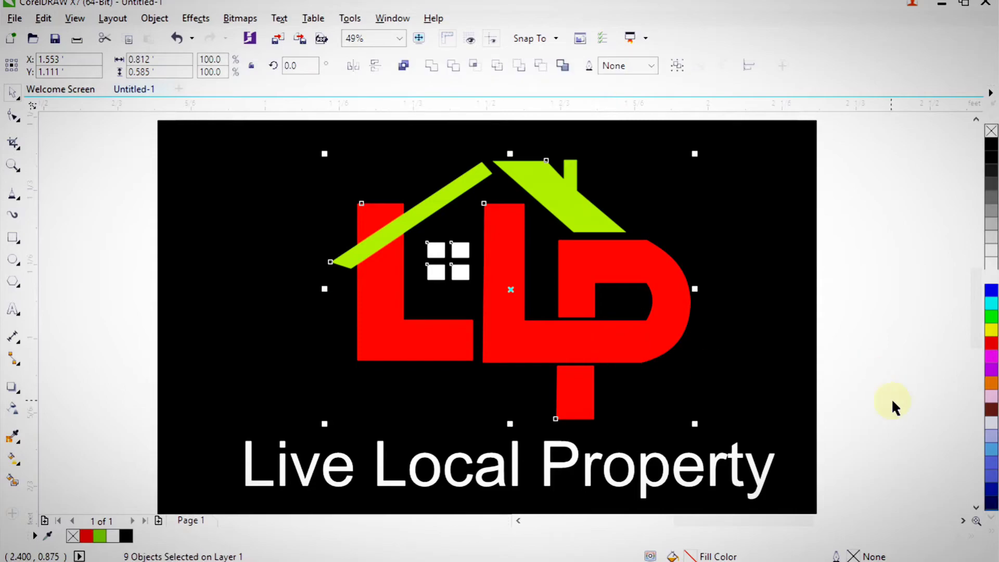
left_click(895, 398)
- Make an enlarged copy, about 0.502 by 0.52 ft, of the joined L-P shape and its lower stem, with black fill and outline
left_click(656, 315)
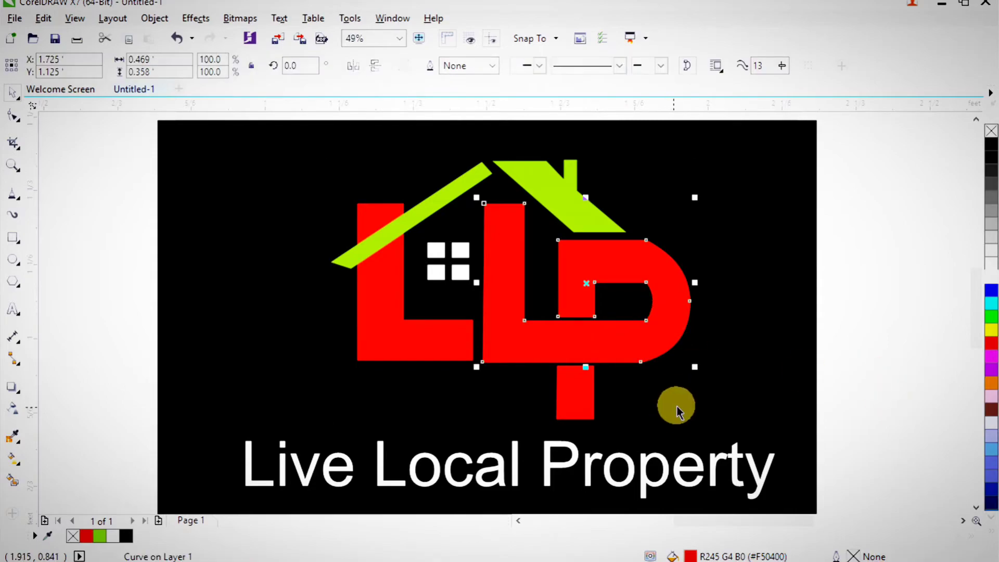
left_click(582, 398, "shift")
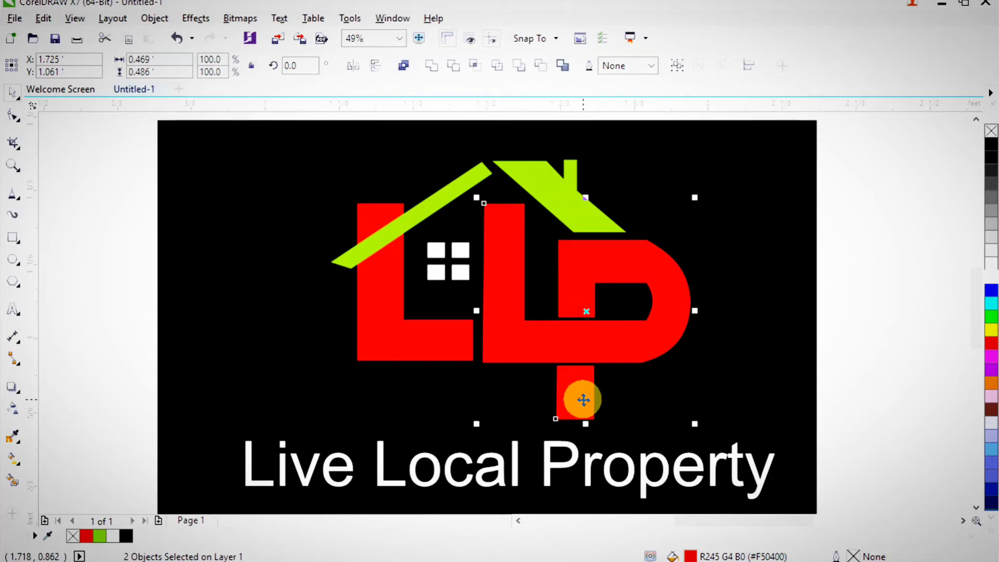
key("ctrl+g")
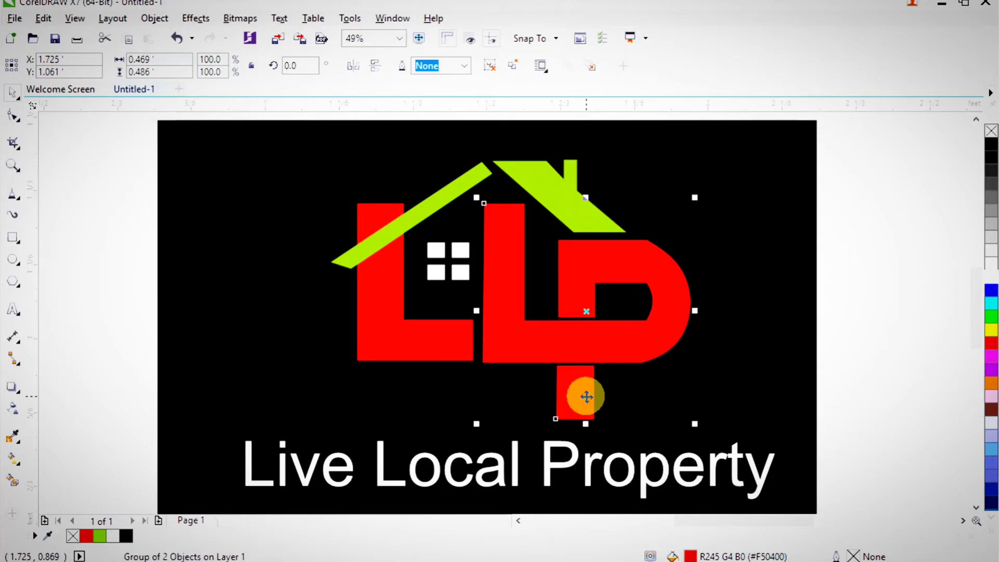
key("ctrl+z")
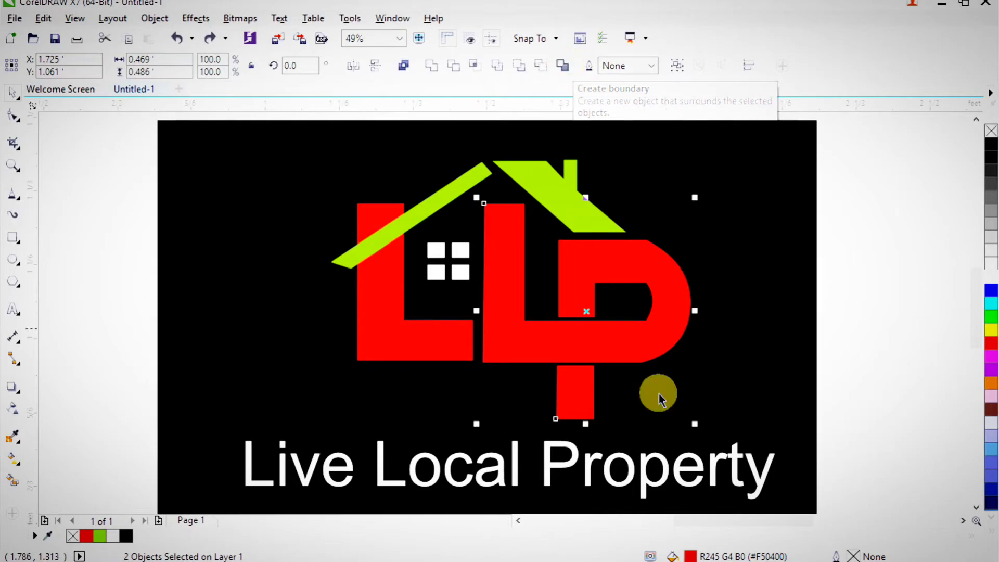
left_click_drag(695, 424, 700, 432)
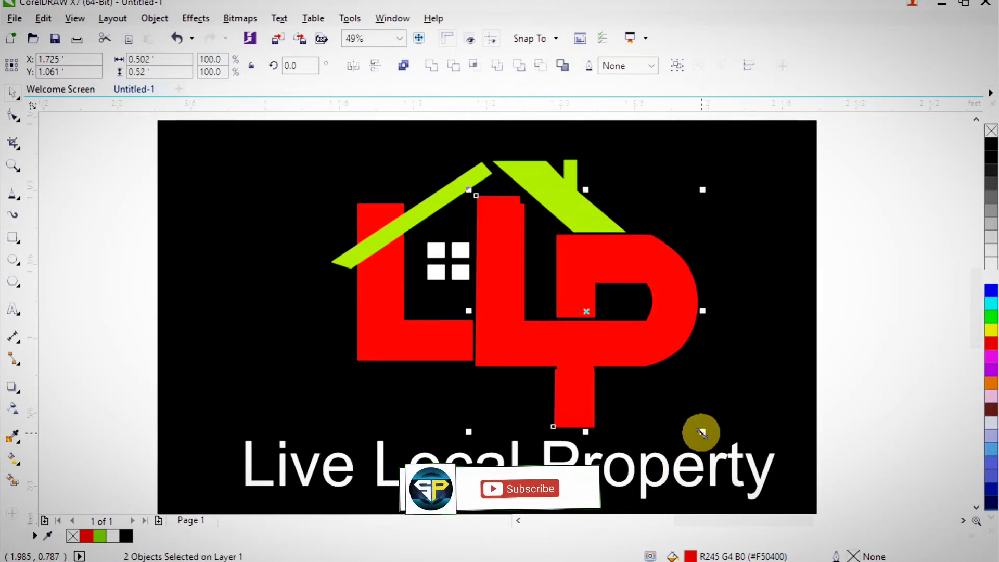
left_click(990, 147)
right_click(991, 148)
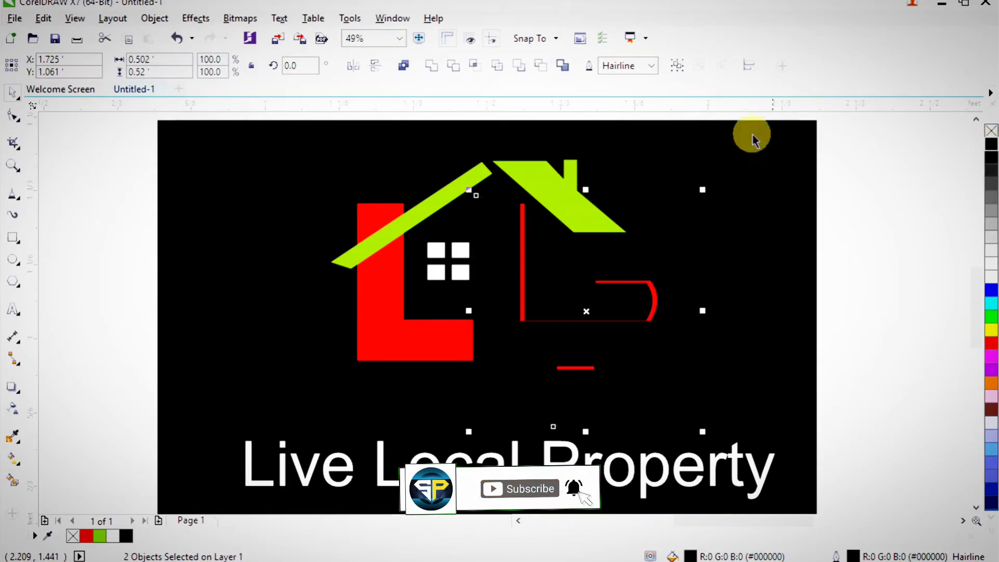
- Convert the black letter copy to a 300 dpi RGB bitmap with anti-aliasing and a transparent background
left_click(244, 19)
left_click(251, 37)
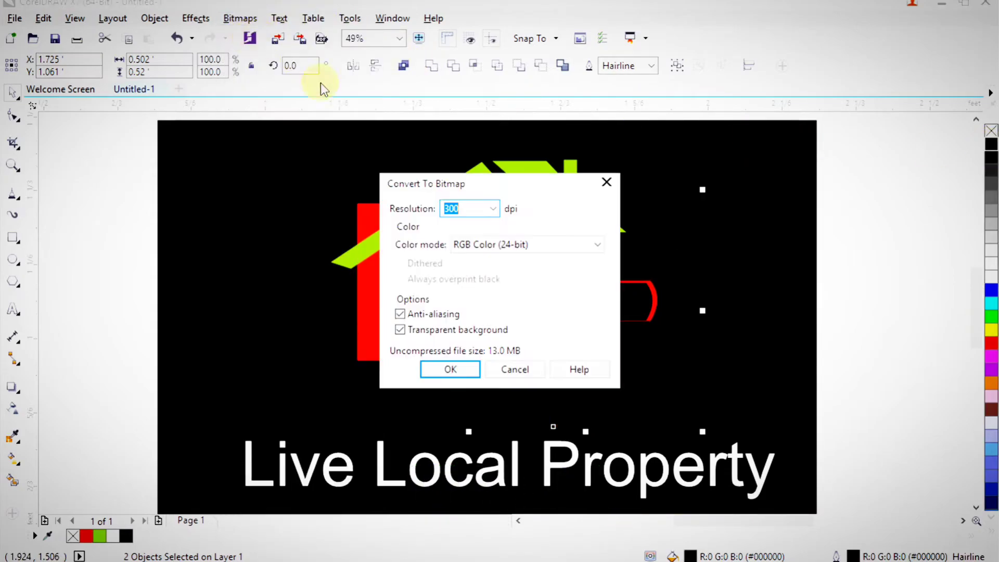
left_click(450, 369)
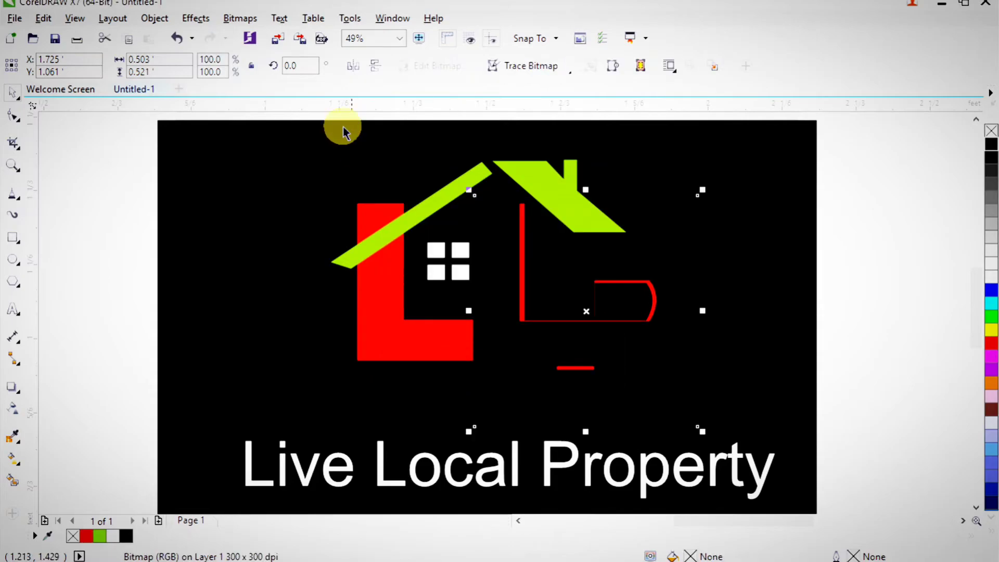
- Apply a Gaussian Blur with an 88-pixel radius to the black letter bitmap
left_click(240, 19)
mouse_move(294, 359)
left_click(401, 368)
left_click_drag(474, 229, 686, 334)
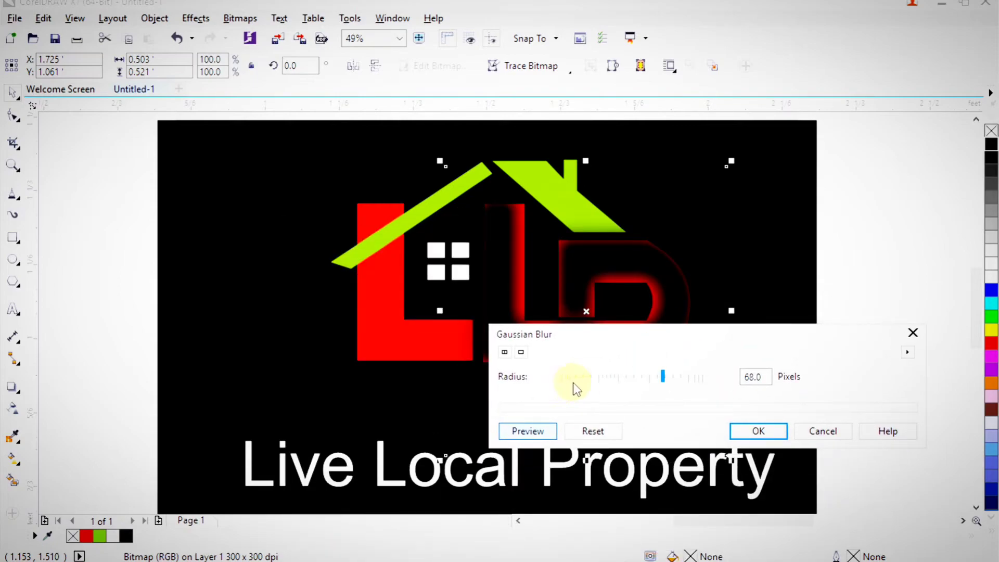
left_click(680, 377)
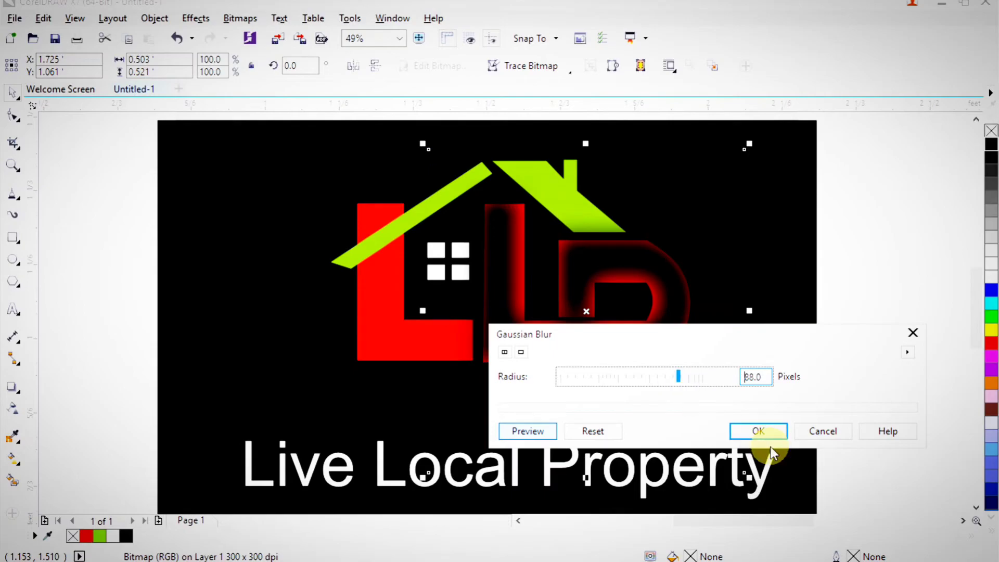
left_click(754, 431)
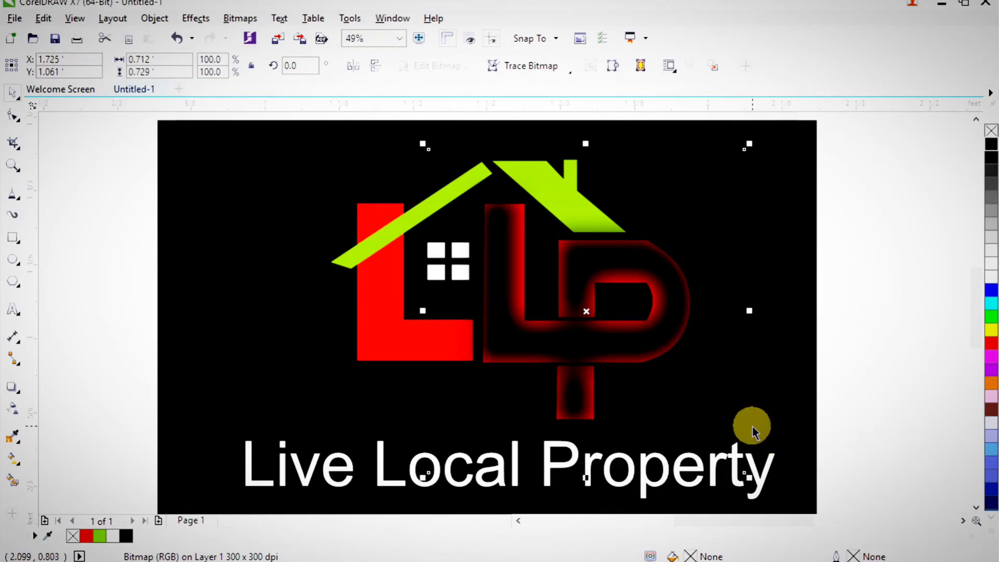
- Move the blurred shadow down about 0.1 ft and try to PowerClip it inside the red L-P shape
left_click_drag(676, 312, 679, 356)
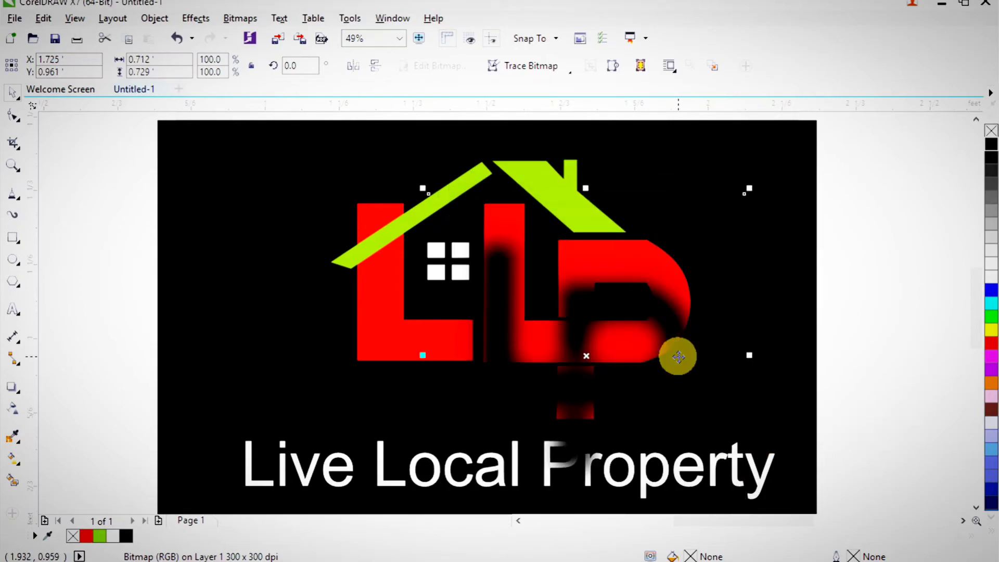
right_click(679, 356)
left_click(759, 155)
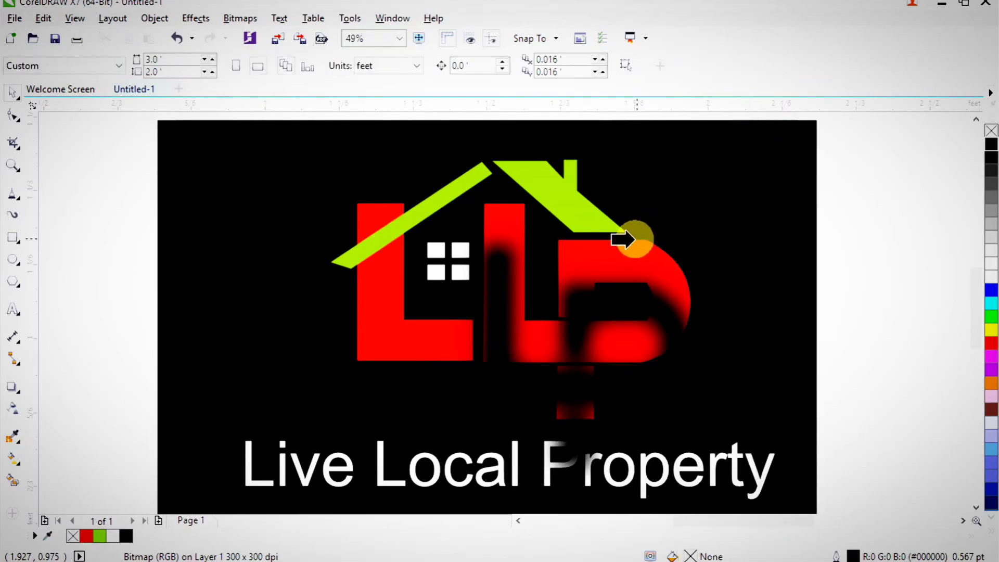
left_click(633, 245)
left_click(491, 316)
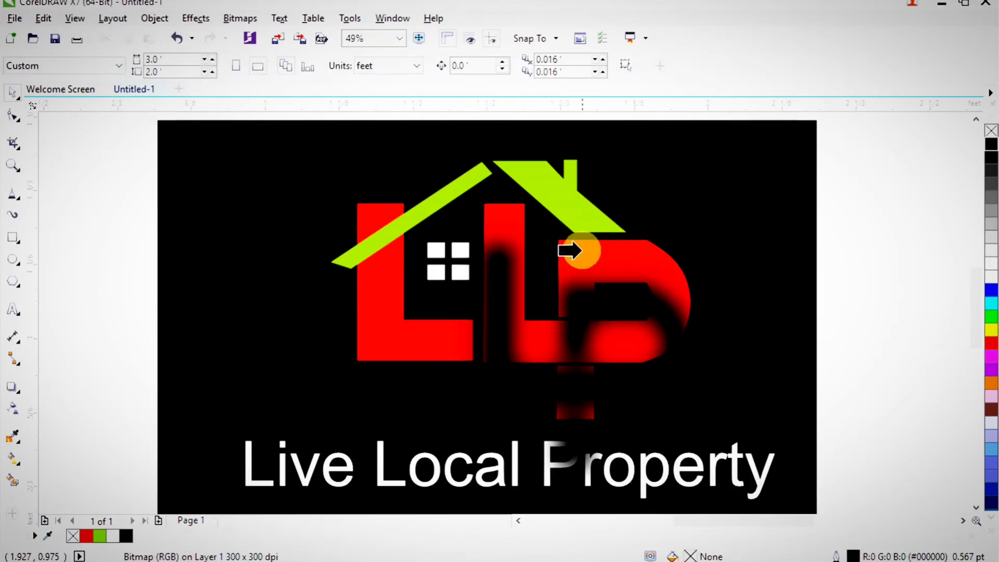
left_click(563, 249)
left_click(547, 316)
- Shift the blurred shadow slightly further down and PowerClip it inside the joined red L-P shape
left_click_drag(672, 316, 675, 343)
right_click(675, 146)
left_click(700, 152)
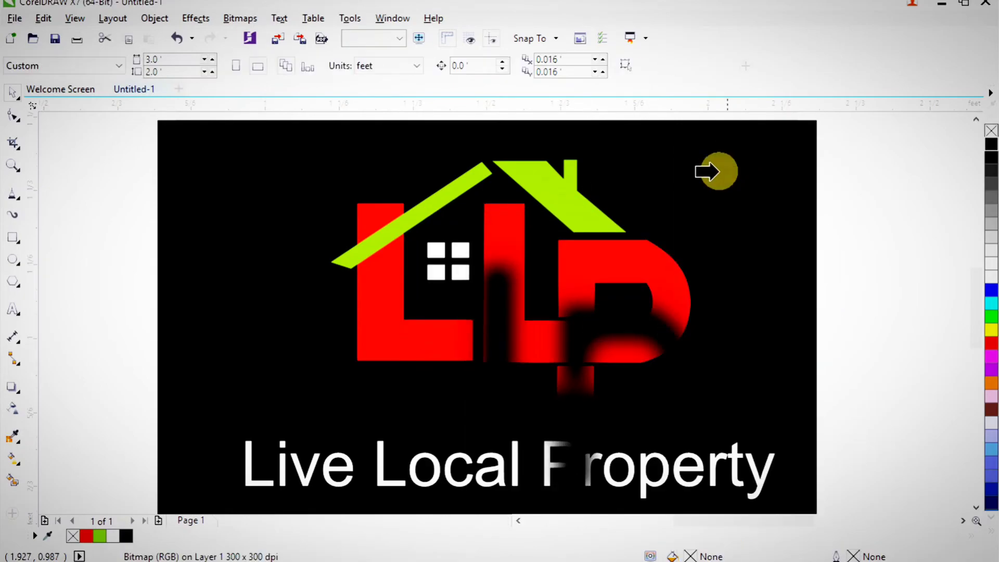
left_click(493, 205)
- Edit the PowerClip contents, enlarging the shadow bitmap to about 1.057 by 1.083 ft and repositioning it over the L-P shape
double_click(630, 262)
left_click_drag(680, 272, 687, 303)
left_click_drag(748, 484, 793, 511)
left_click_drag(764, 431, 759, 406)
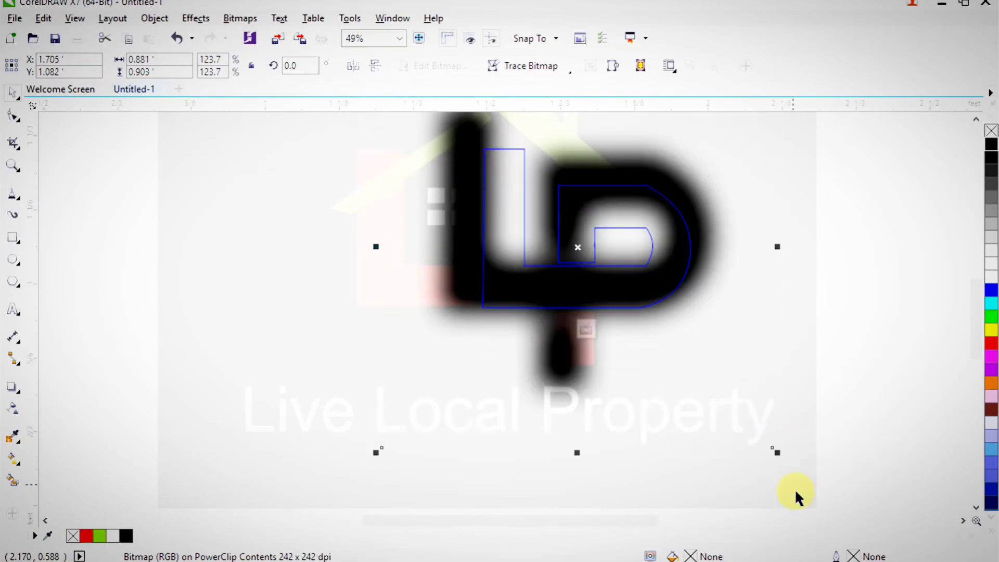
left_click_drag(781, 458, 814, 499)
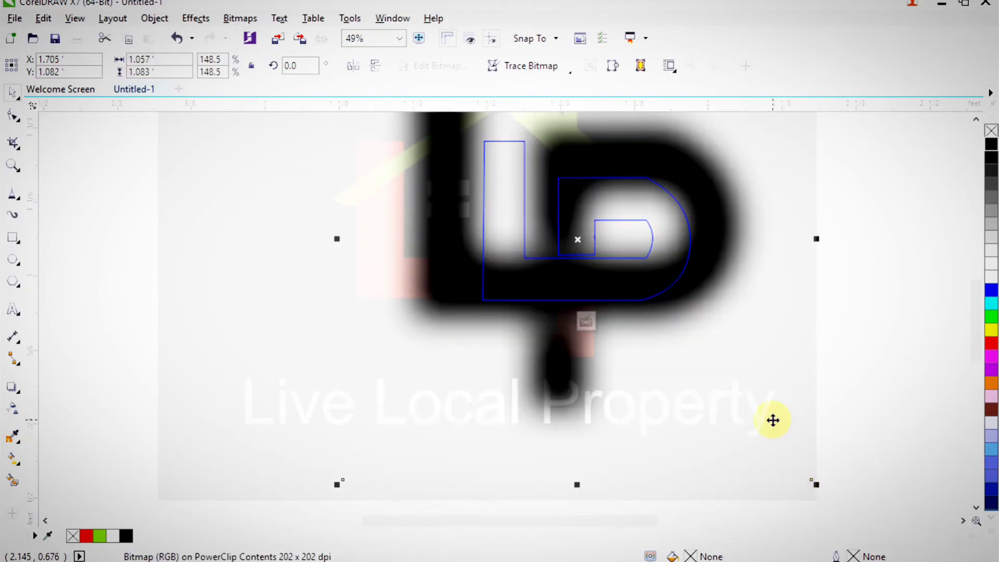
left_click_drag(775, 422, 781, 438)
left_click(851, 422, "ctrl")
left_click(851, 422)
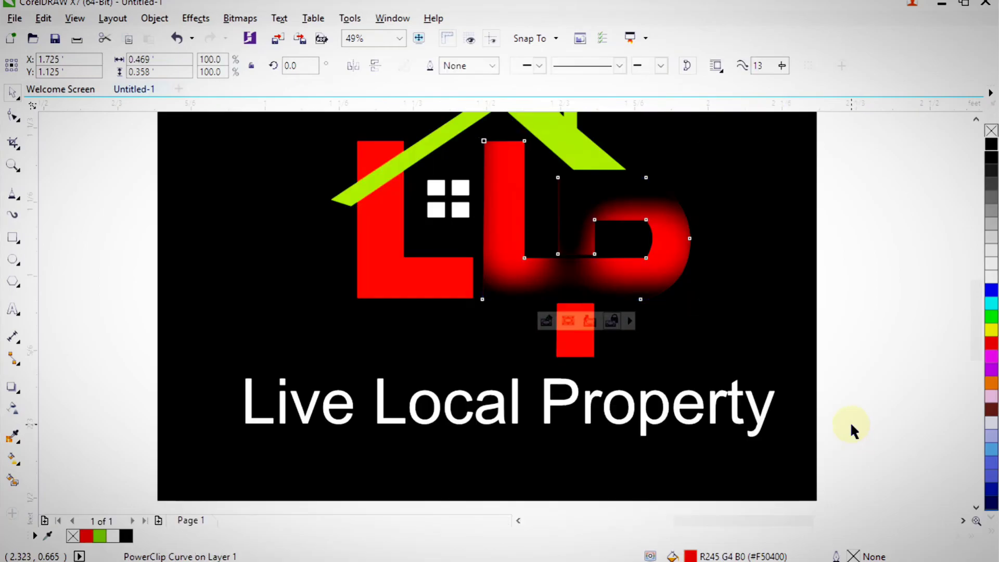
- Delete the shadow bitmap from the L-P shape's PowerClip contents and finish editing
double_click(660, 266)
left_click(661, 267)
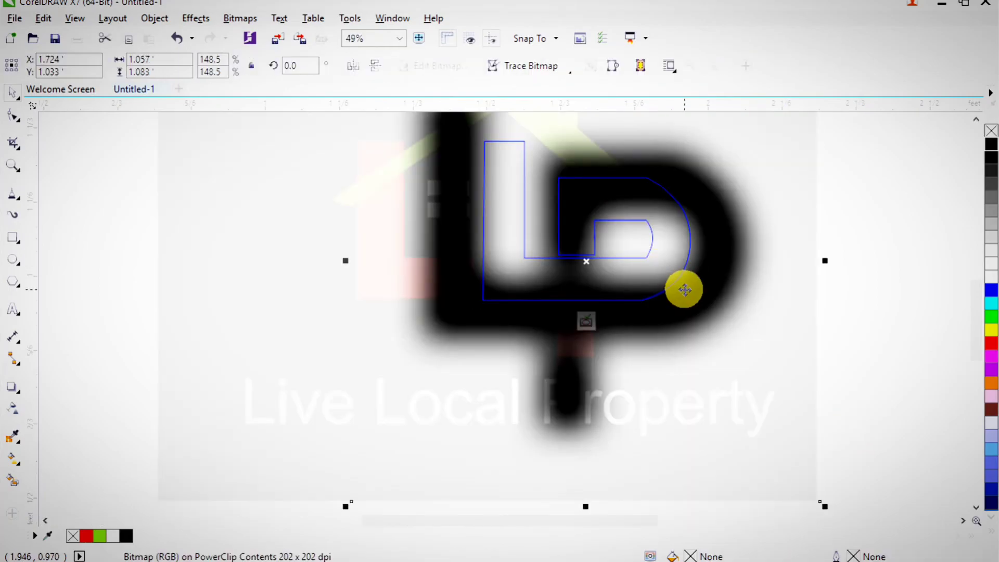
key("Delete")
left_click(851, 386, "ctrl")
scroll(692, 301, "down", 1)
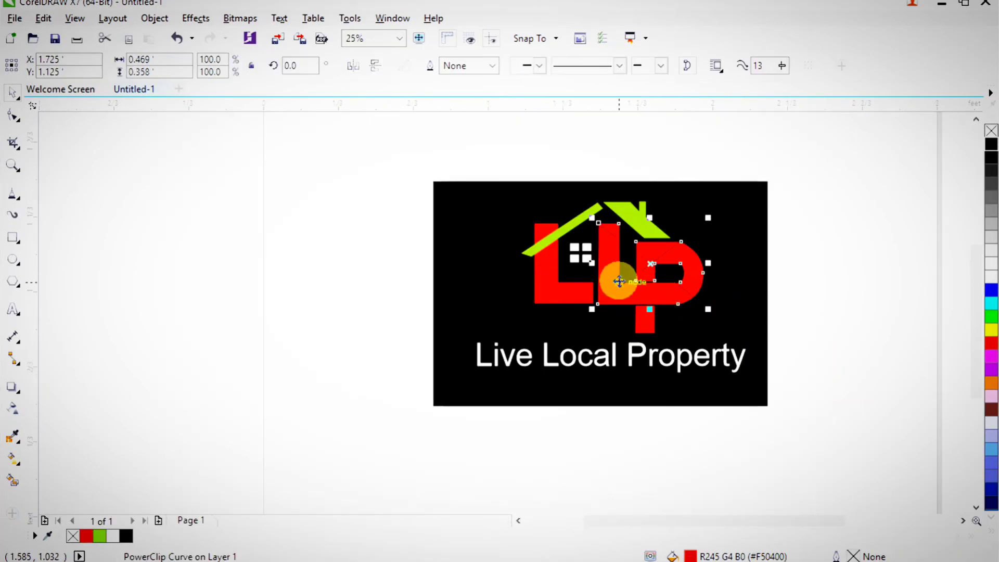
- Remove the empty PowerClip frame from the L-P shape by setting its frame type to None
right_click(621, 280)
mouse_move(696, 127)
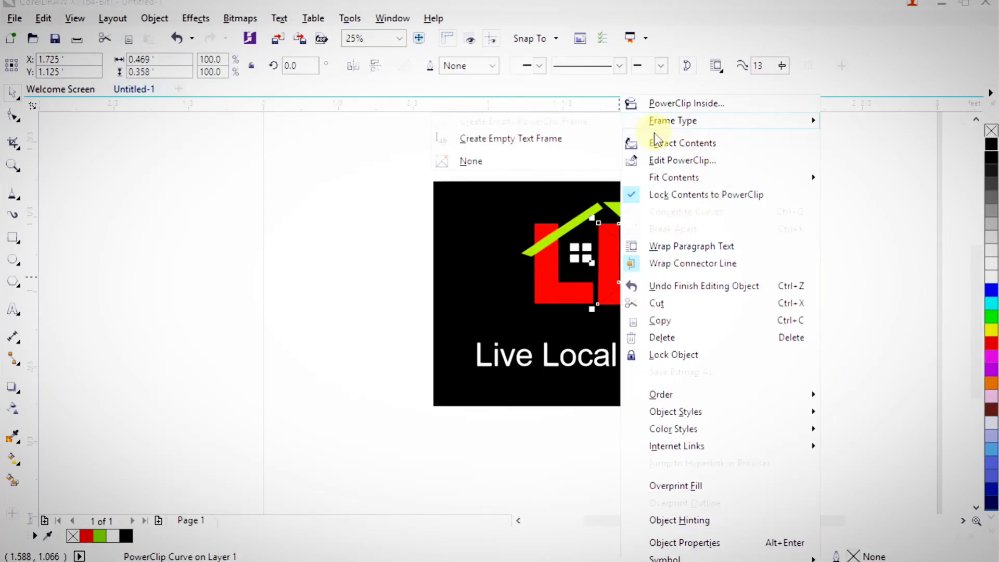
left_click(535, 167)
left_click(535, 174)
left_click(648, 217)
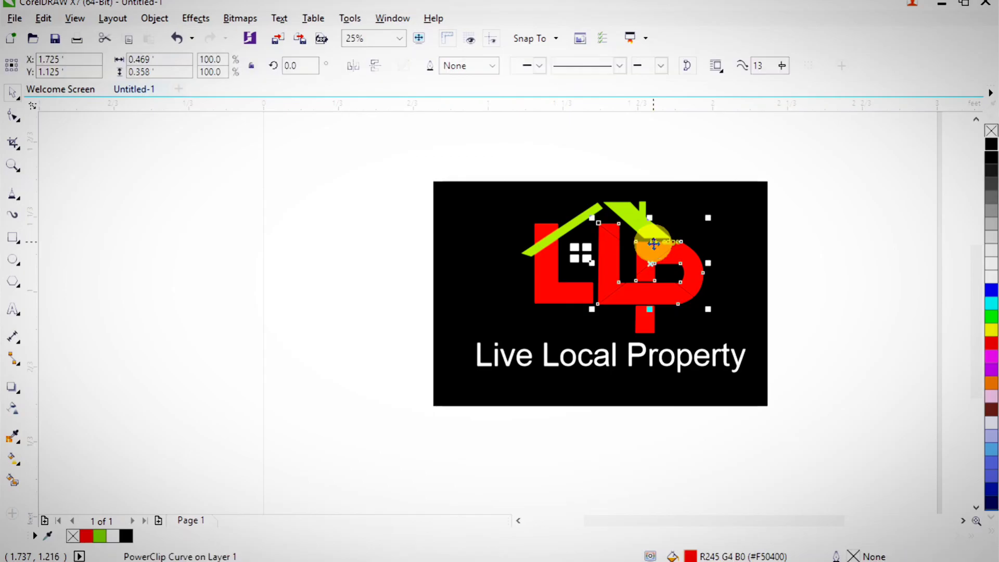
right_click(655, 241)
mouse_move(686, 124)
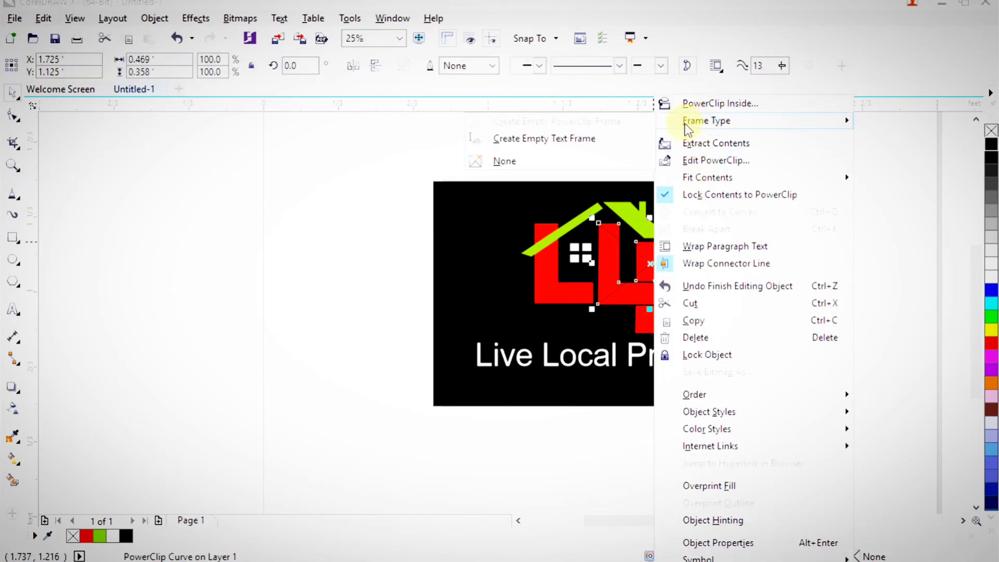
left_click(572, 171)
right_click(671, 227)
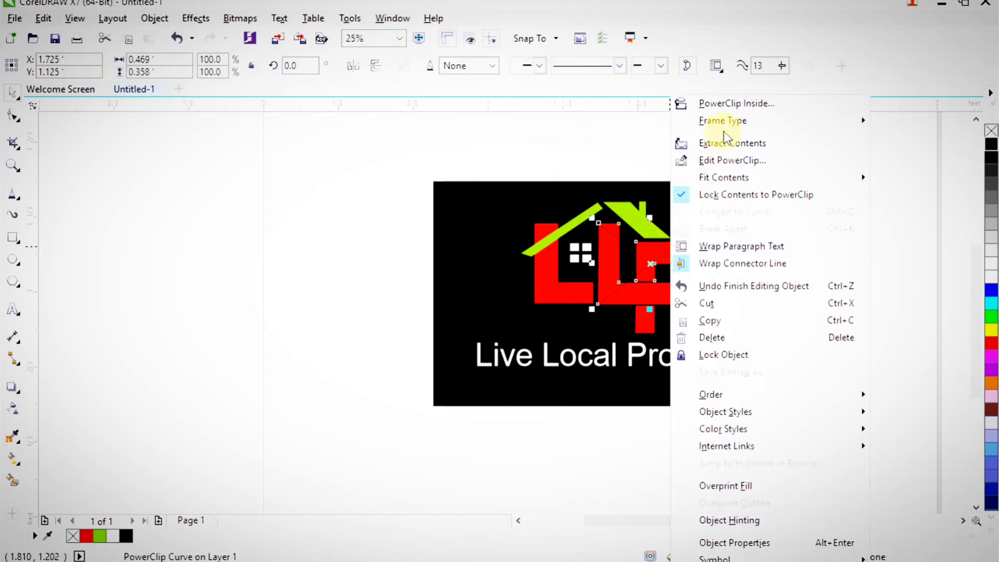
mouse_move(724, 130)
left_click(627, 158)
- Preview the finished Live Local Property logo in full screen and return to the drawing
left_click_drag(304, 161, 781, 416)
left_click_drag(323, 115, 858, 500)
key("F9")
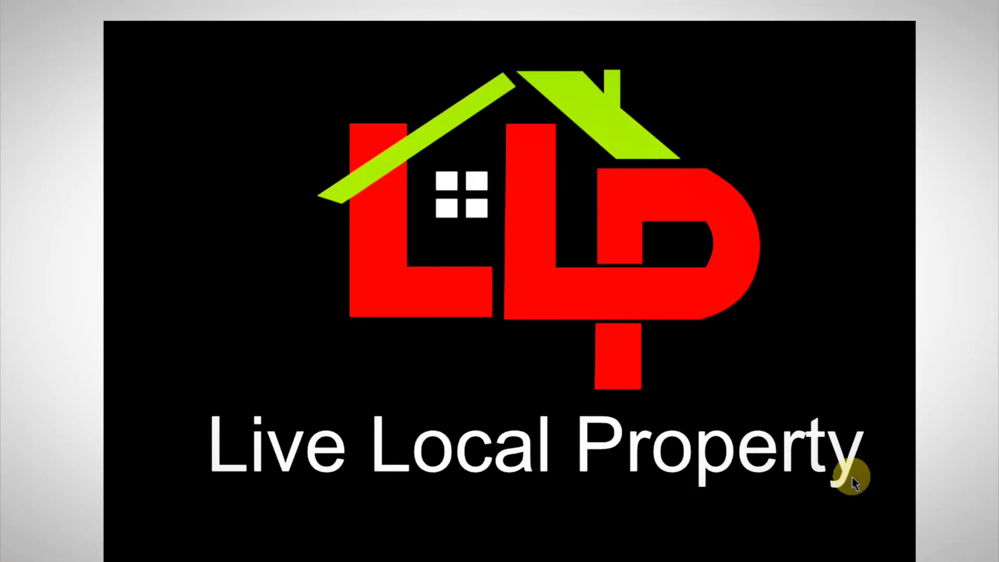
left_click(940, 391)
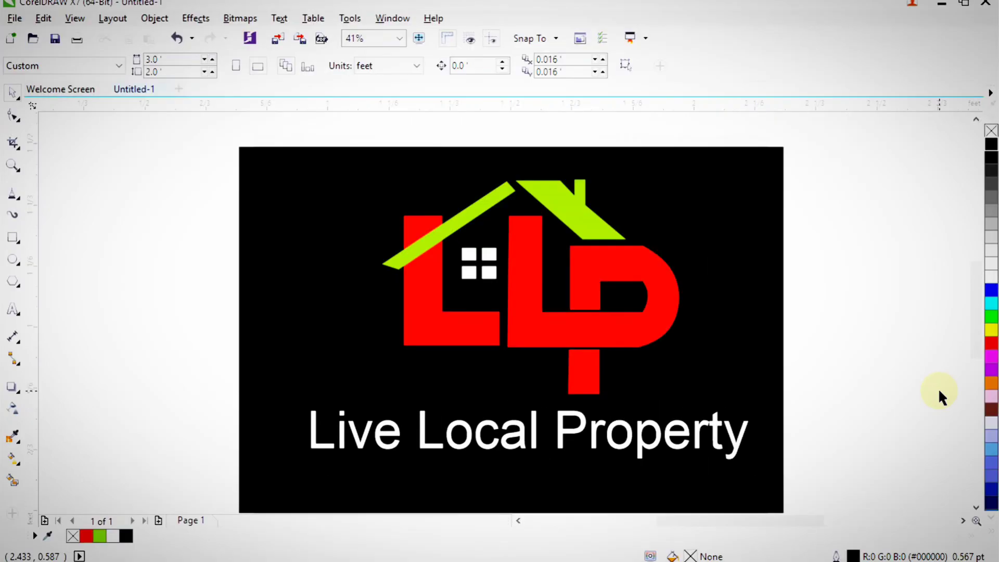
left_click_drag(349, 151, 729, 513)
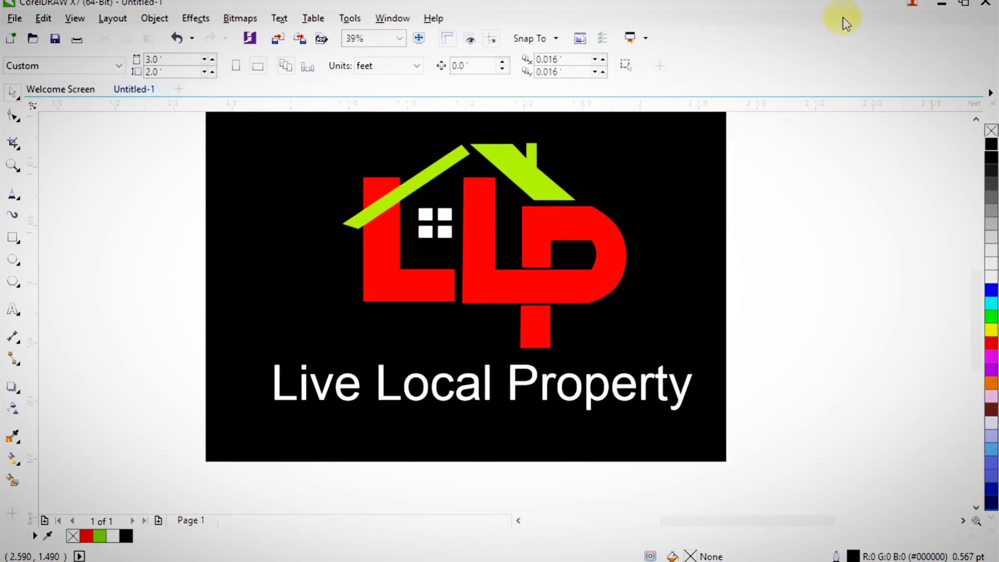